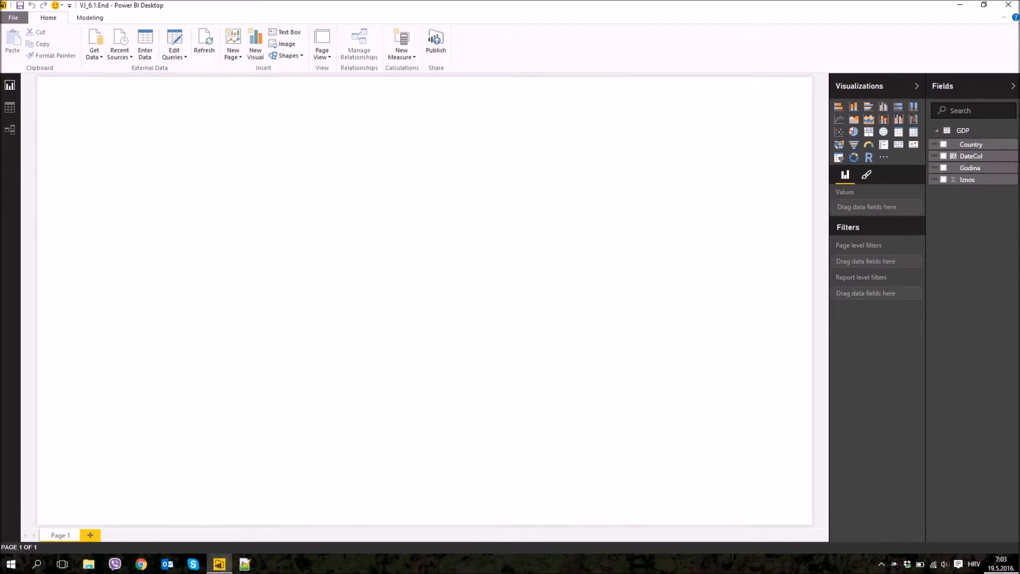
# - Build an enlarged matrix with Country as rows, Godina as columns and Iznos as values
pyautogui.click(913, 132)
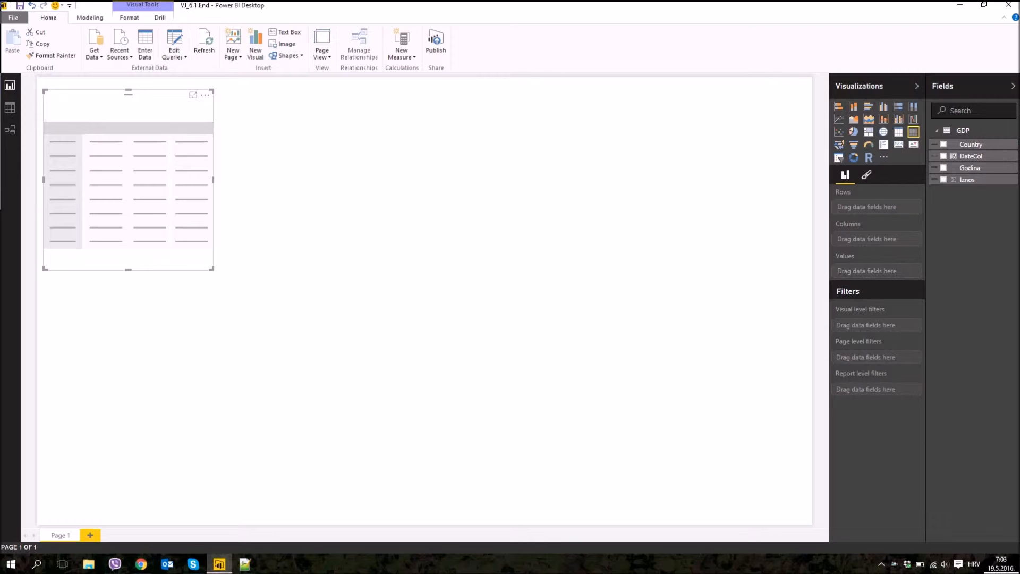
pyautogui.moveTo(212, 269); pyautogui.dragTo(600, 335)
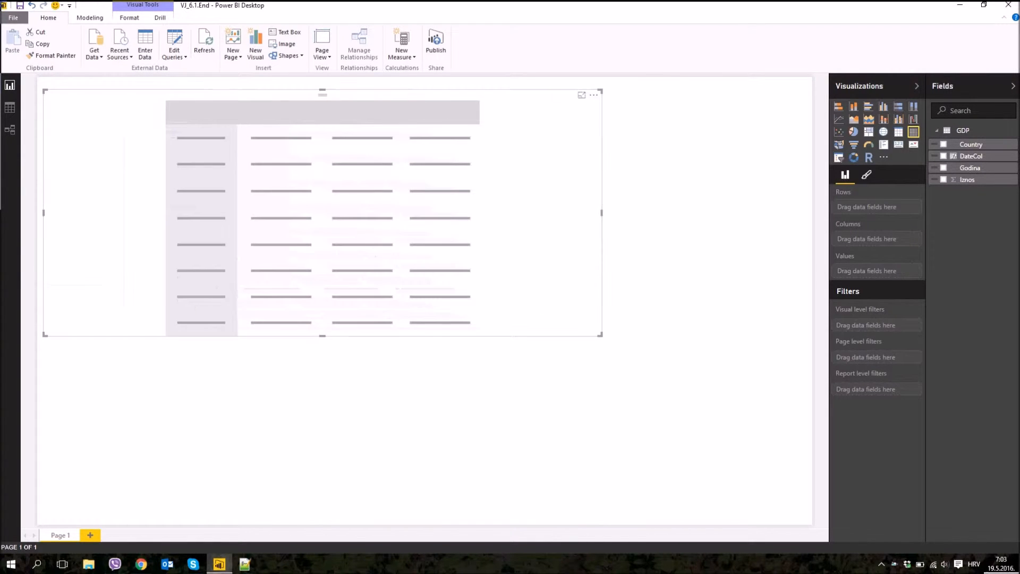
pyautogui.moveTo(965, 180); pyautogui.dragTo(871, 270)
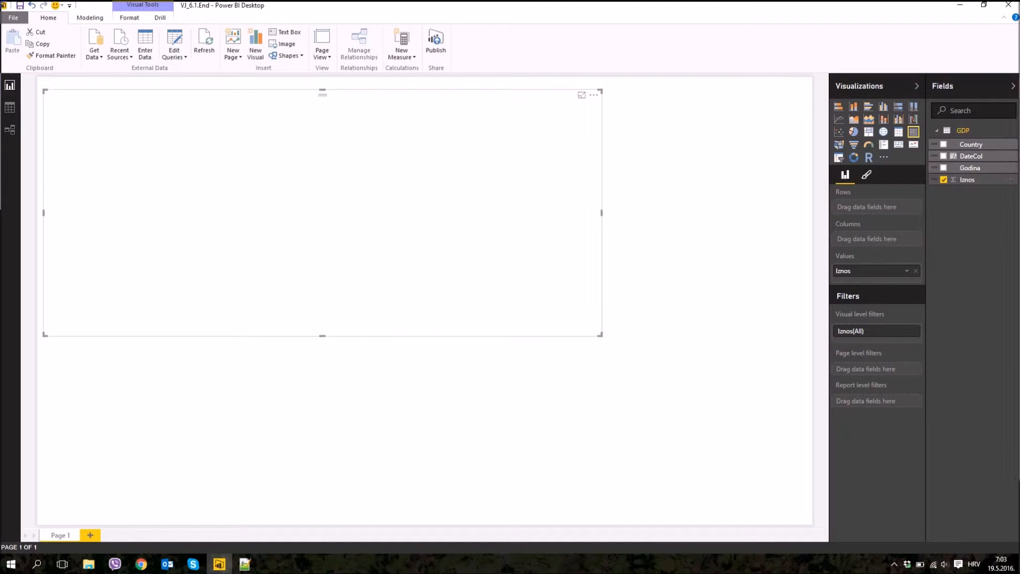
pyautogui.moveTo(970, 167); pyautogui.dragTo(877, 239)
pyautogui.moveTo(970, 144); pyautogui.dragTo(876, 207)
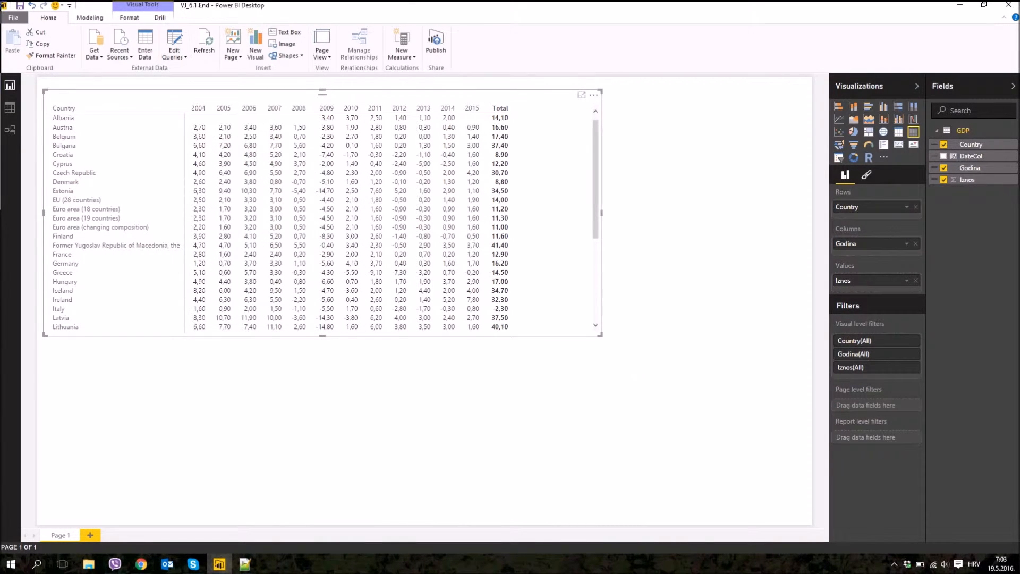
pyautogui.moveTo(600, 335); pyautogui.dragTo(724, 491)
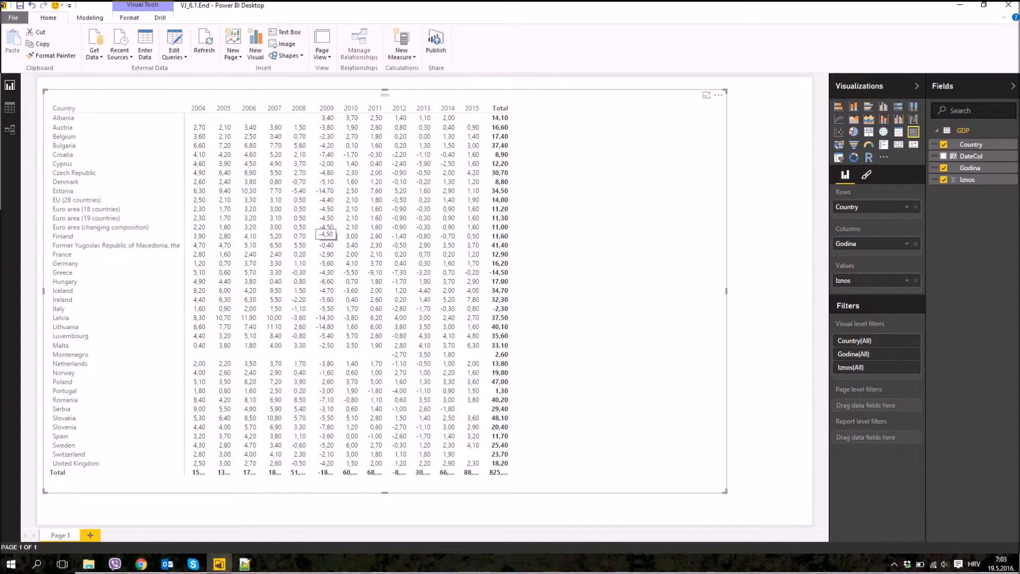
pyautogui.moveTo(141, 563)
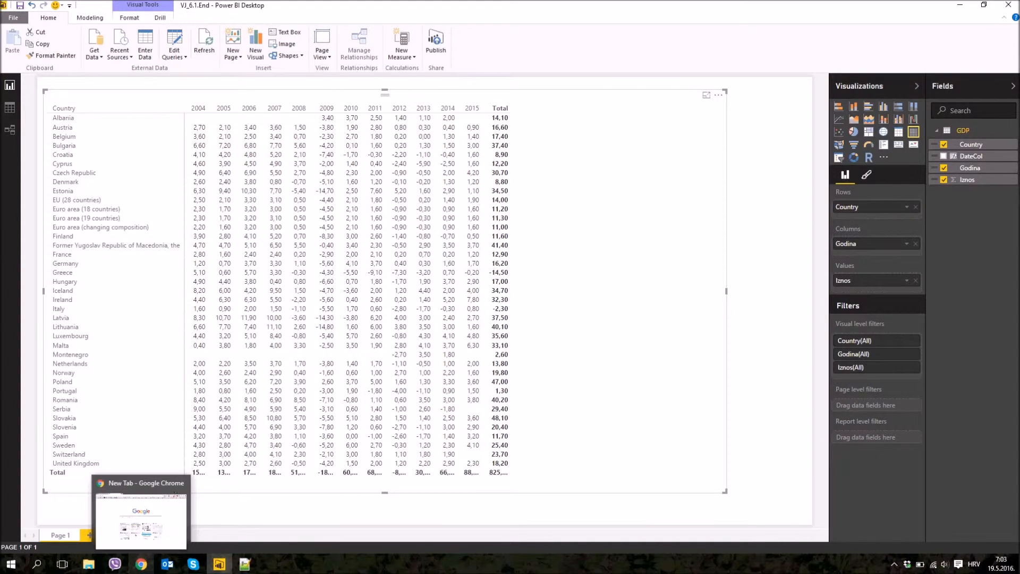
pyautogui.click(141, 563)
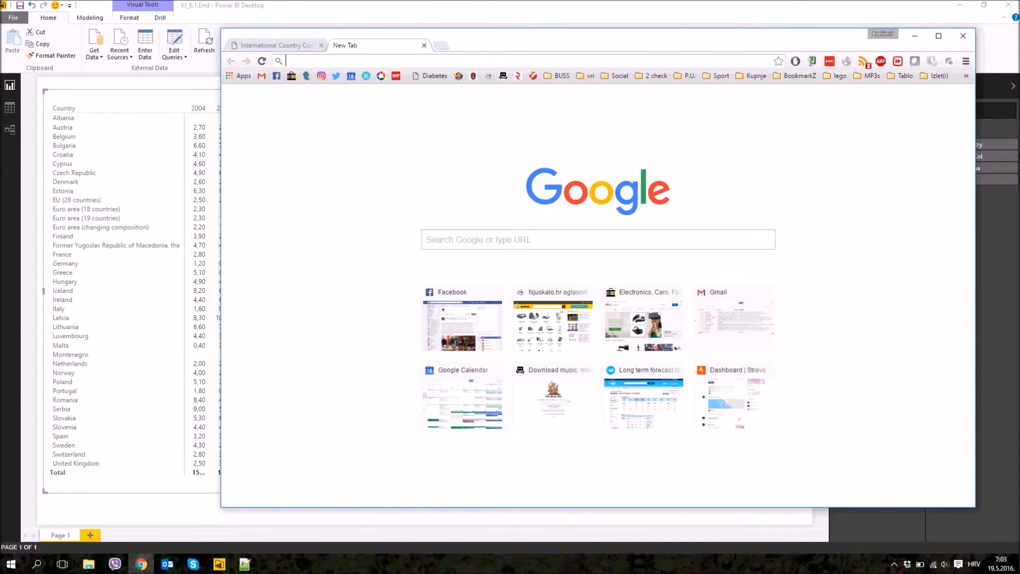
pyautogui.write('http://www.cloford.com/resources/codes/index.htm')
pyautogui.press('Return')
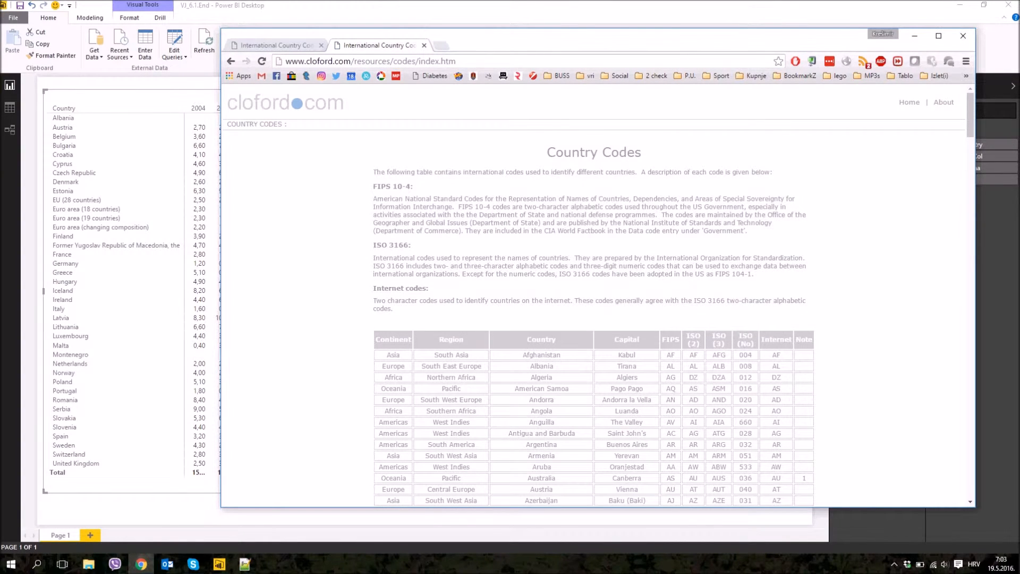
pyautogui.press('super+Up')
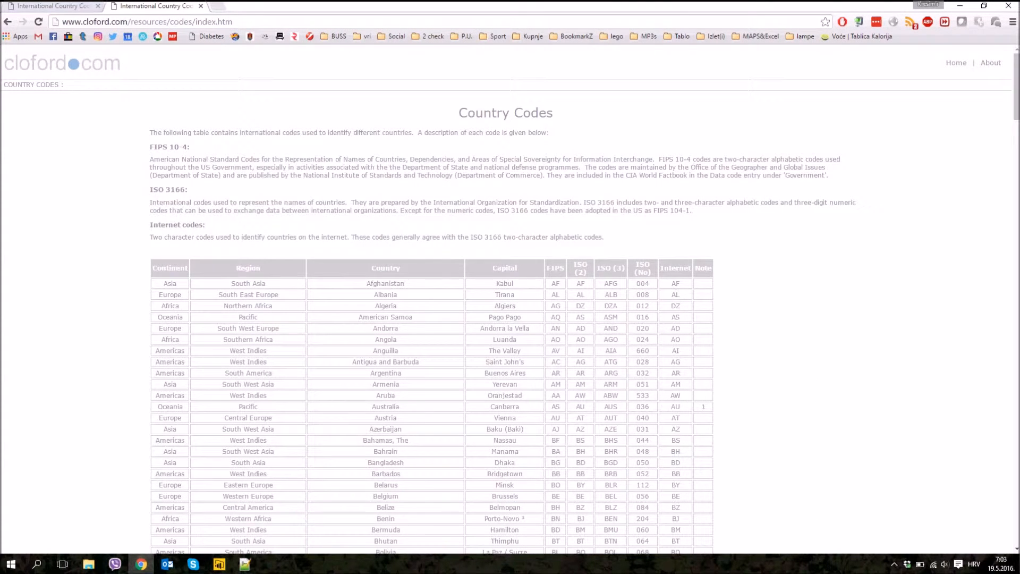
pyautogui.scroll(-3, 158, 370)
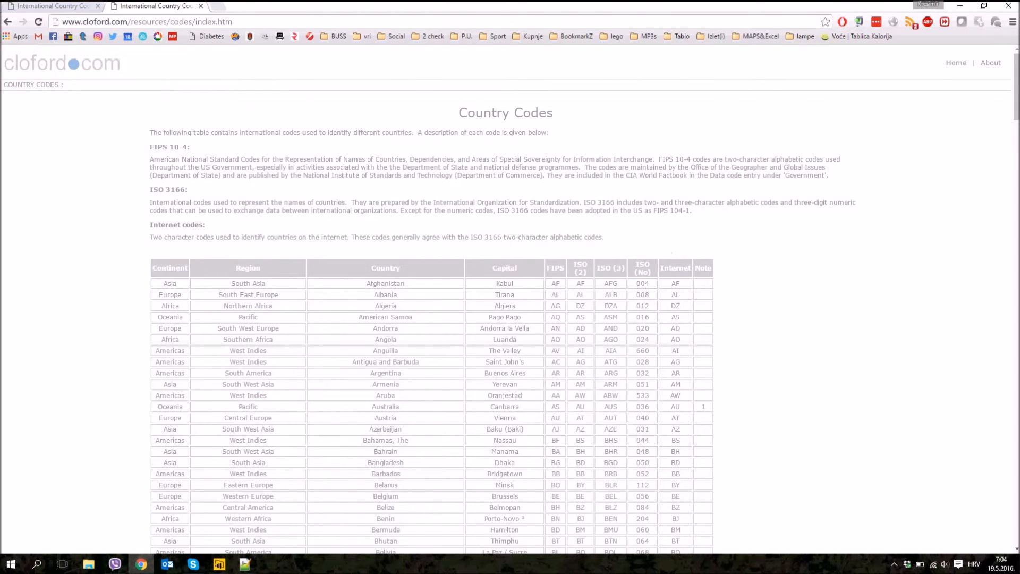
pyautogui.scroll(-5, 431, 298)
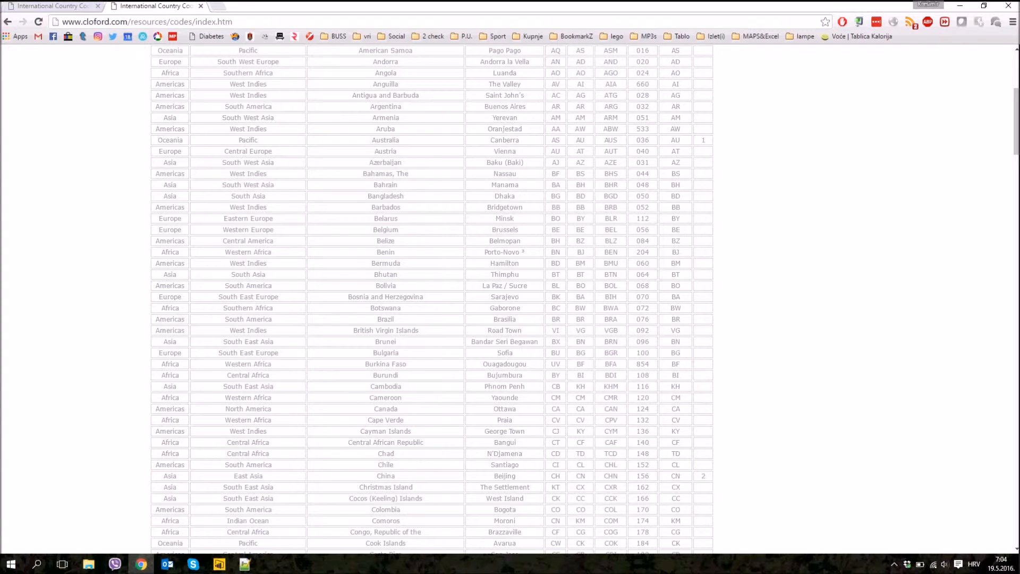
pyautogui.click(219, 563)
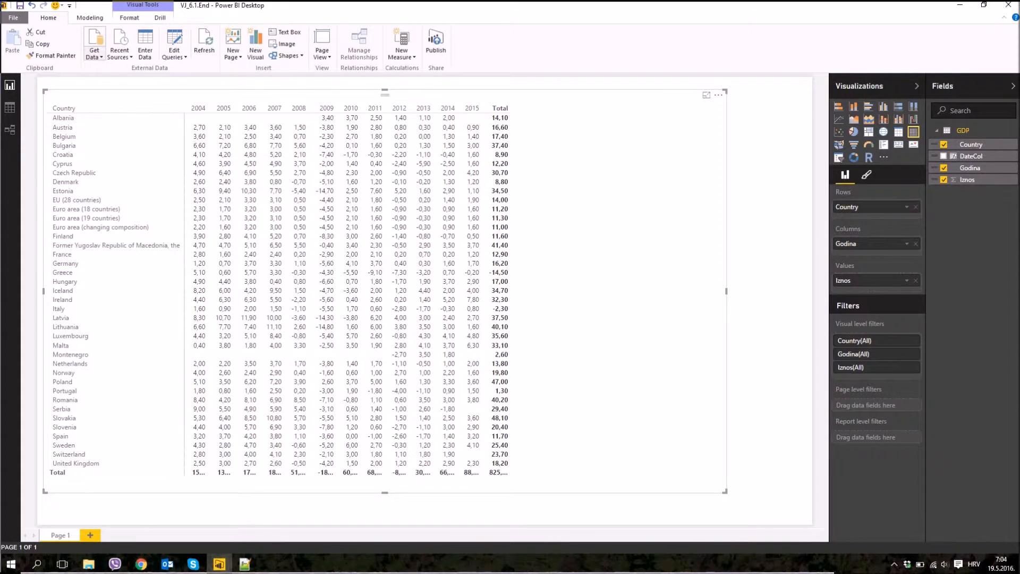
pyautogui.click(94, 53)
pyautogui.click(121, 177)
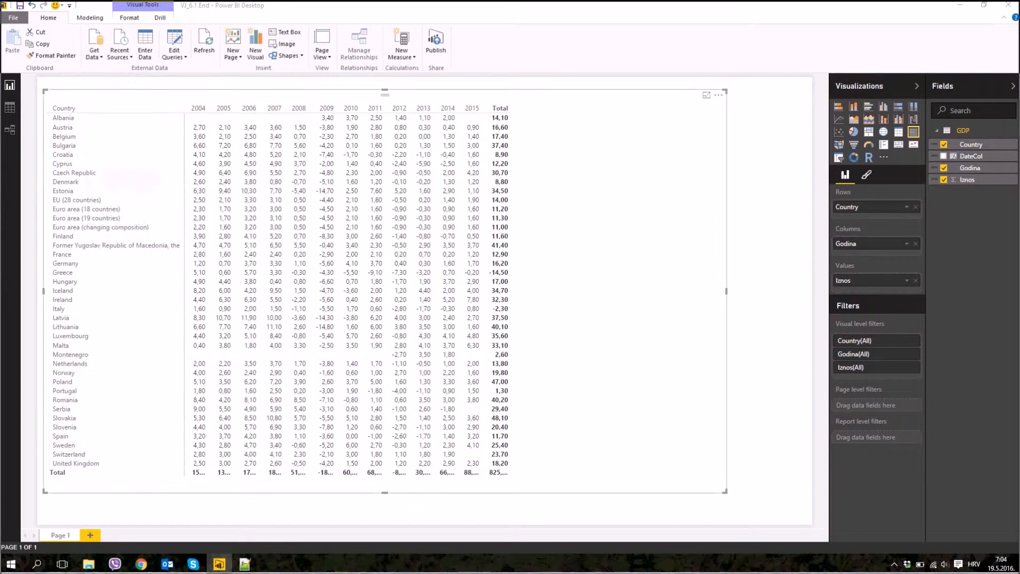
pyautogui.write('http://www.cloford.com/resources/codes/index.htm')
pyautogui.press('Return')
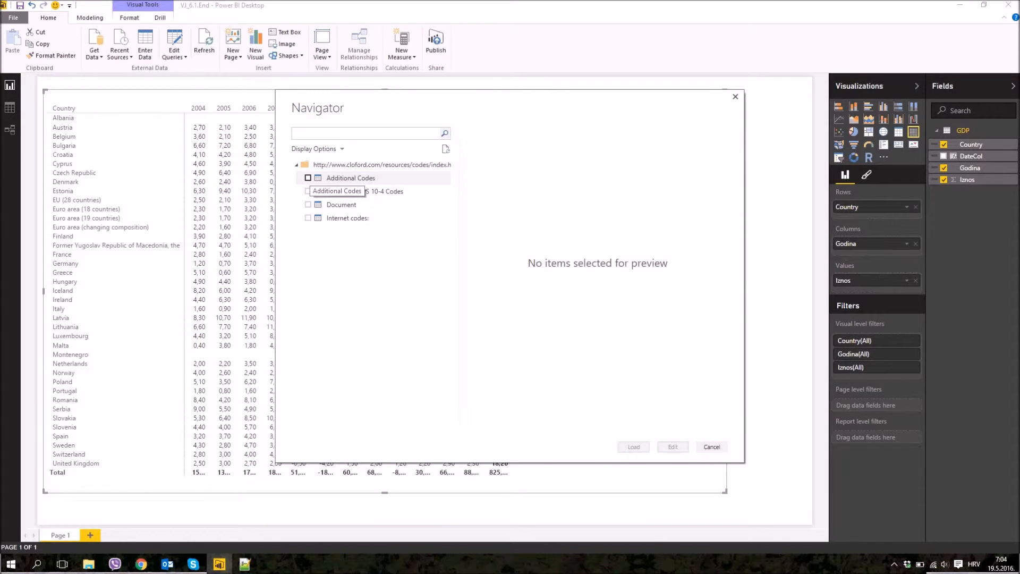
# - Preview the Additional Codes, Additional FIPS 10-4 Codes, Document and Internet codes: tables found on the web page
pyautogui.click(308, 178)
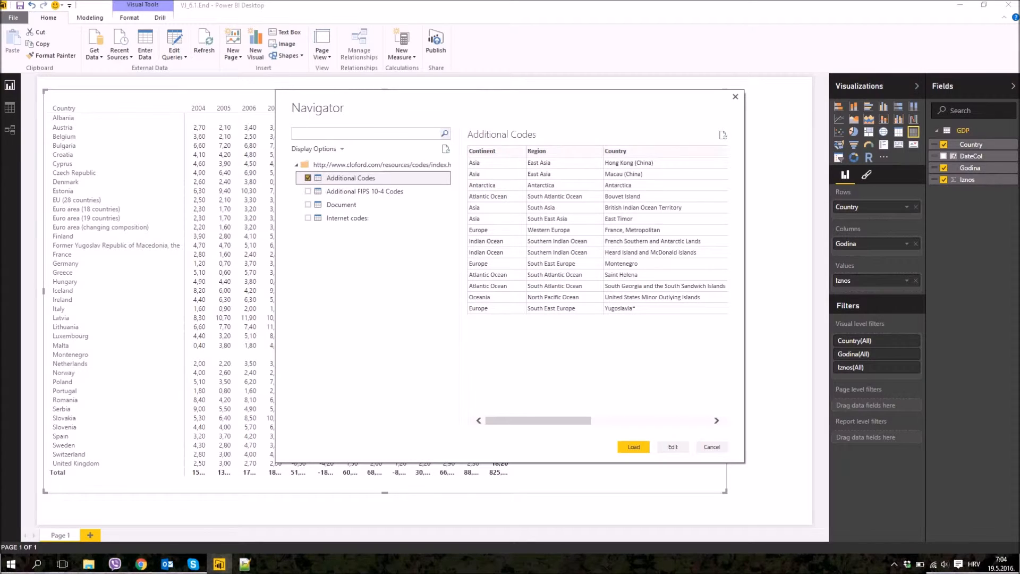
pyautogui.click(307, 178)
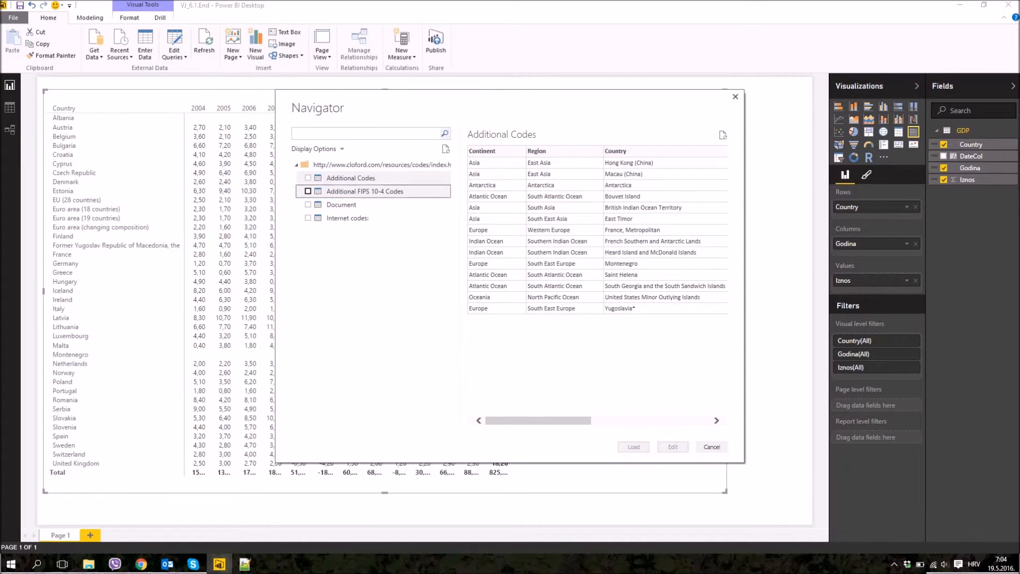
pyautogui.click(364, 192)
pyautogui.click(307, 191)
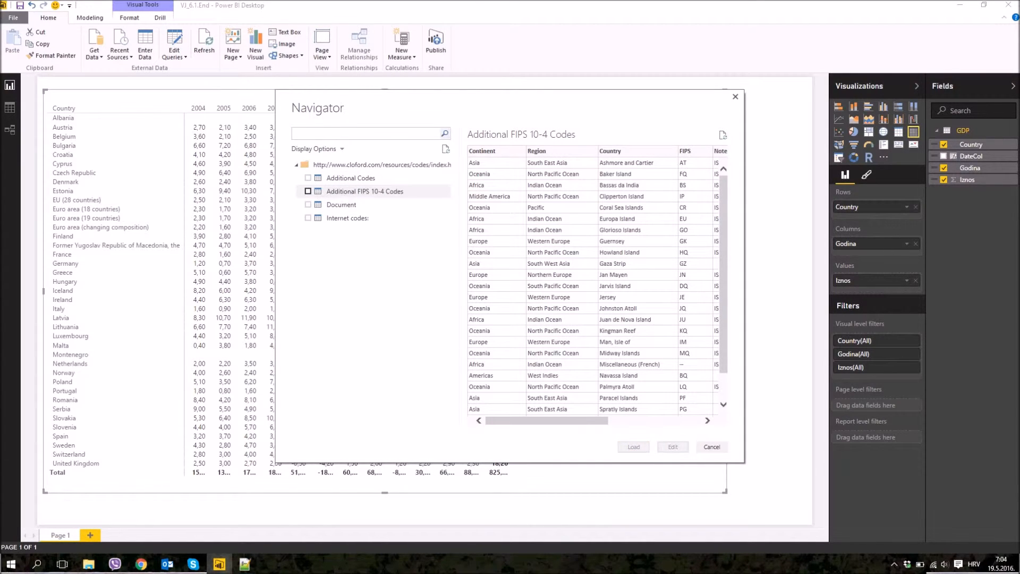
pyautogui.click(307, 205)
pyautogui.click(307, 191)
pyautogui.click(307, 205)
pyautogui.click(347, 217)
pyautogui.click(307, 218)
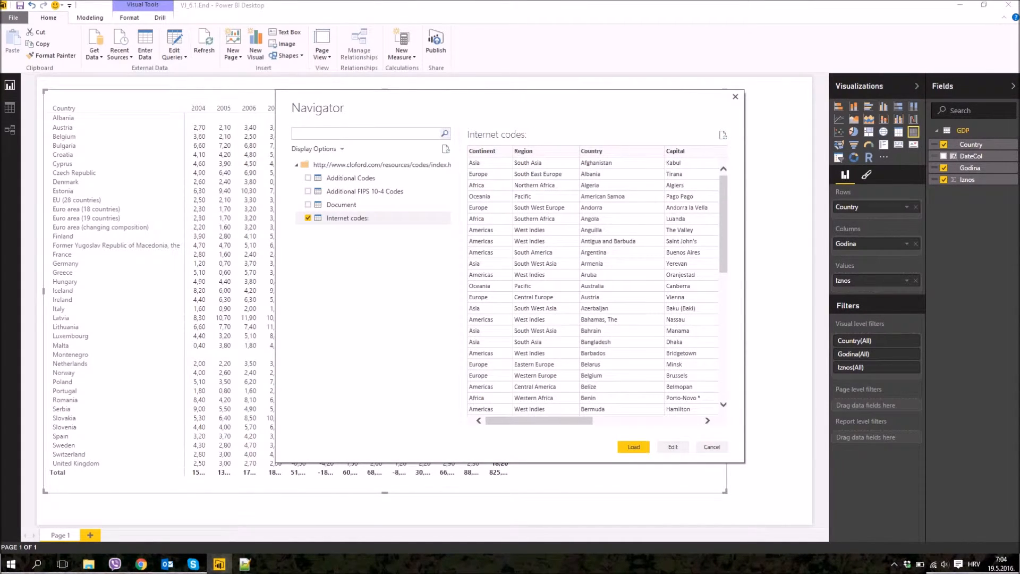
pyautogui.click(307, 218)
pyautogui.click(307, 204)
pyautogui.click(308, 204)
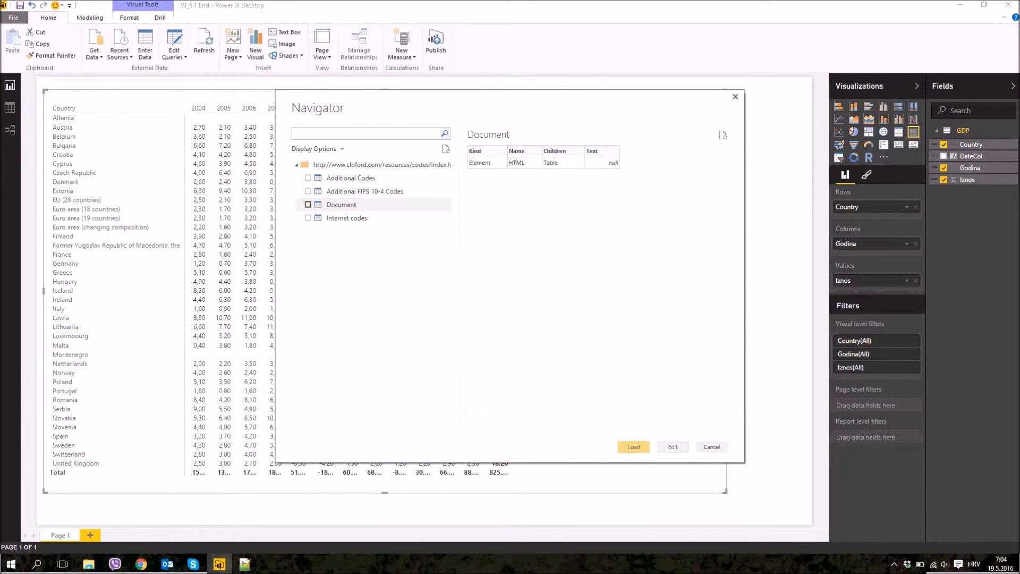
# - Open the Internet codes: table for query editing and remove its columns from FIPS through Note
pyautogui.click(308, 218)
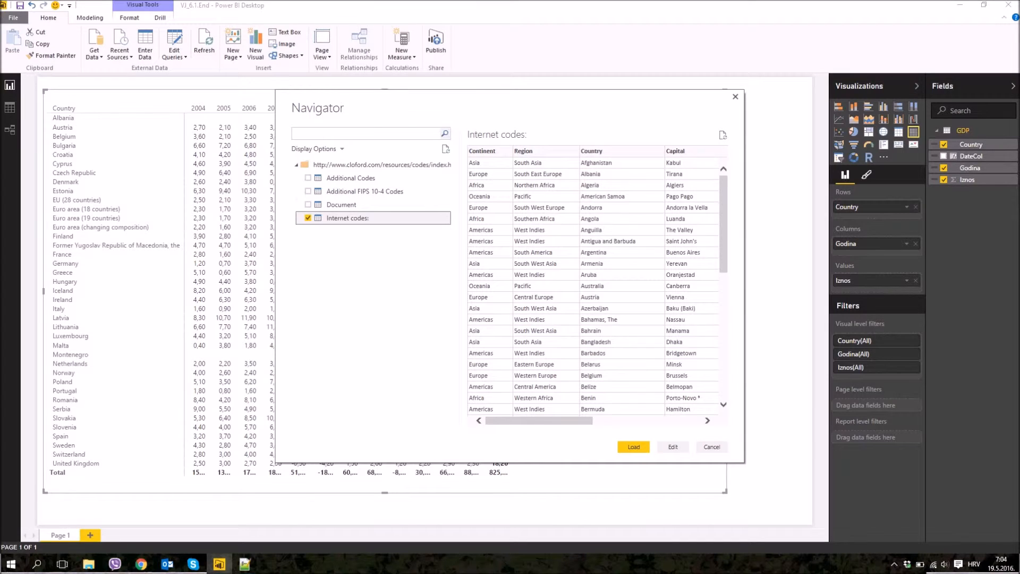
pyautogui.click(673, 447)
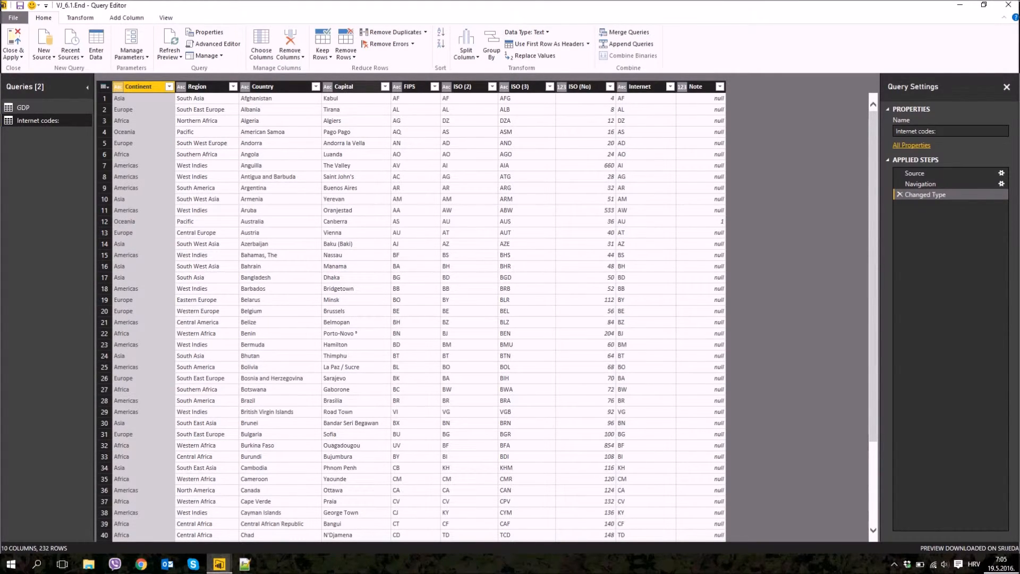
pyautogui.click(409, 87)
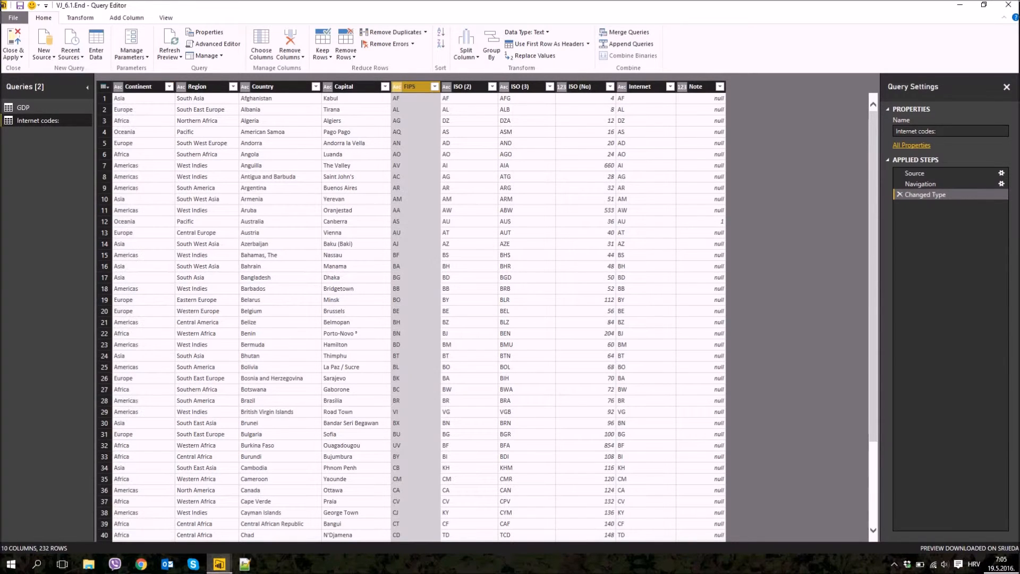
pyautogui.keyDown('shift'); pyautogui.click(696, 87); pyautogui.keyUp('shift')
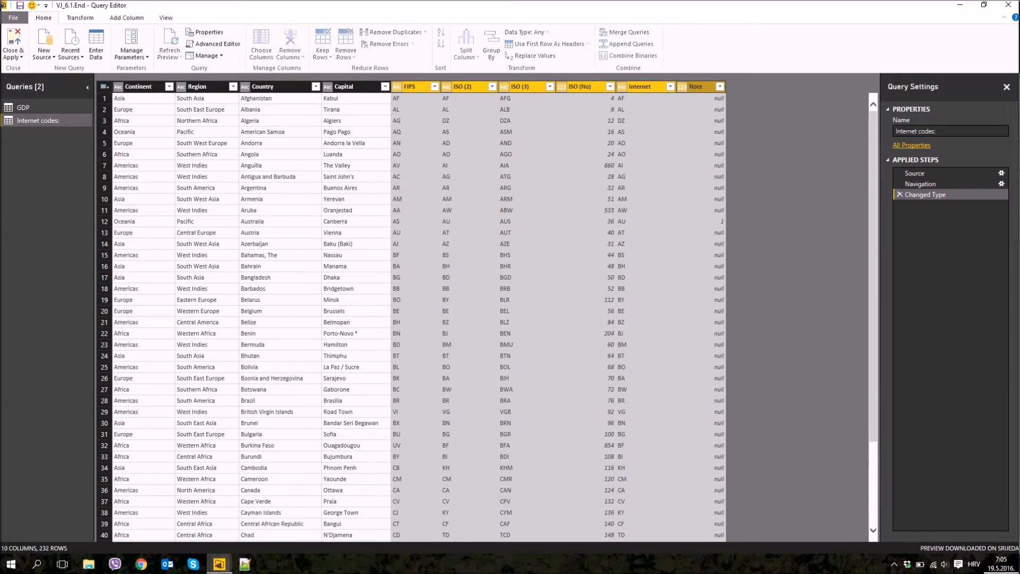
pyautogui.click(290, 38)
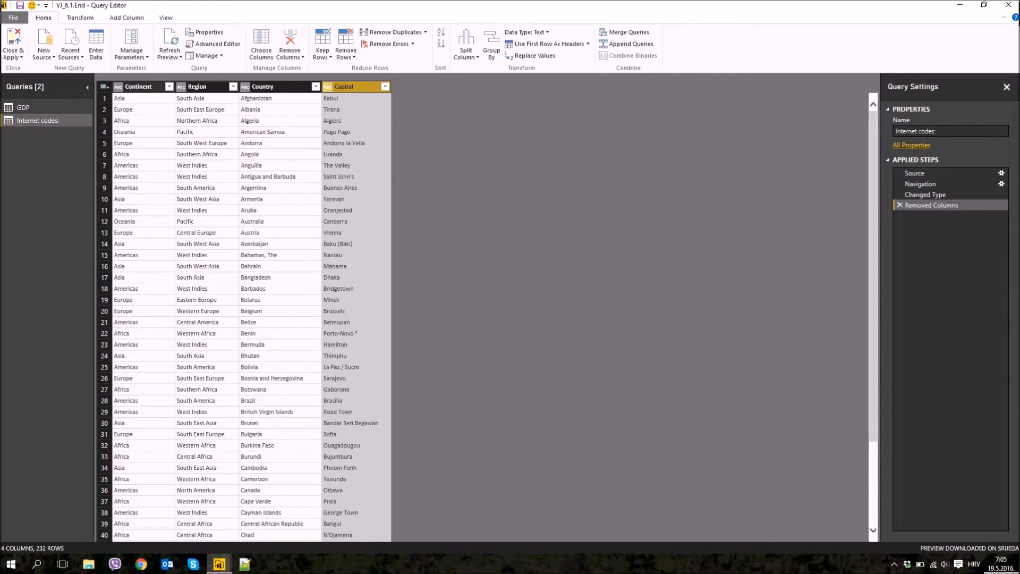
# - Filter the Continent column to keep only the Europe rows
pyautogui.click(169, 86)
pyautogui.click(24, 200)
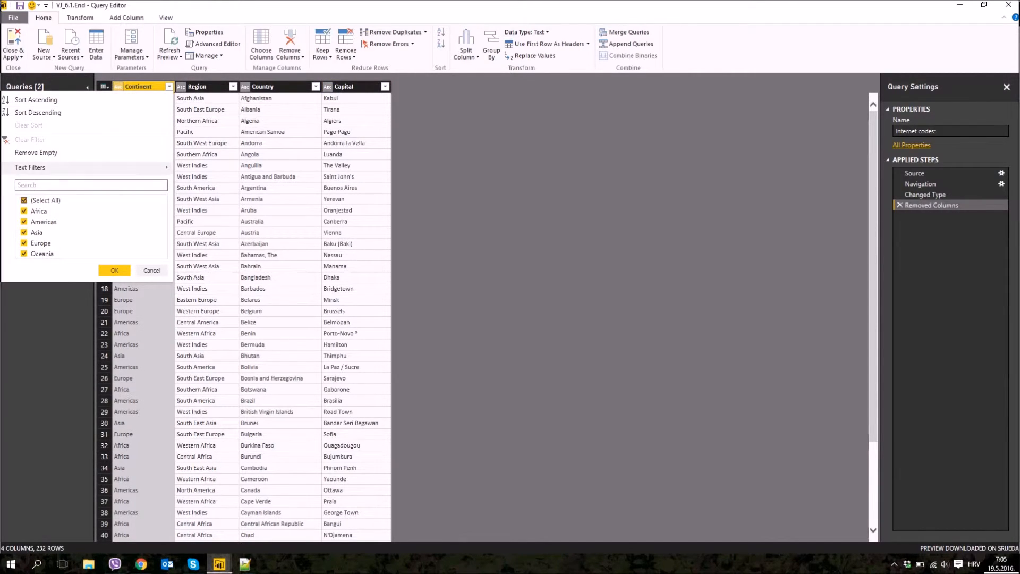
pyautogui.click(23, 243)
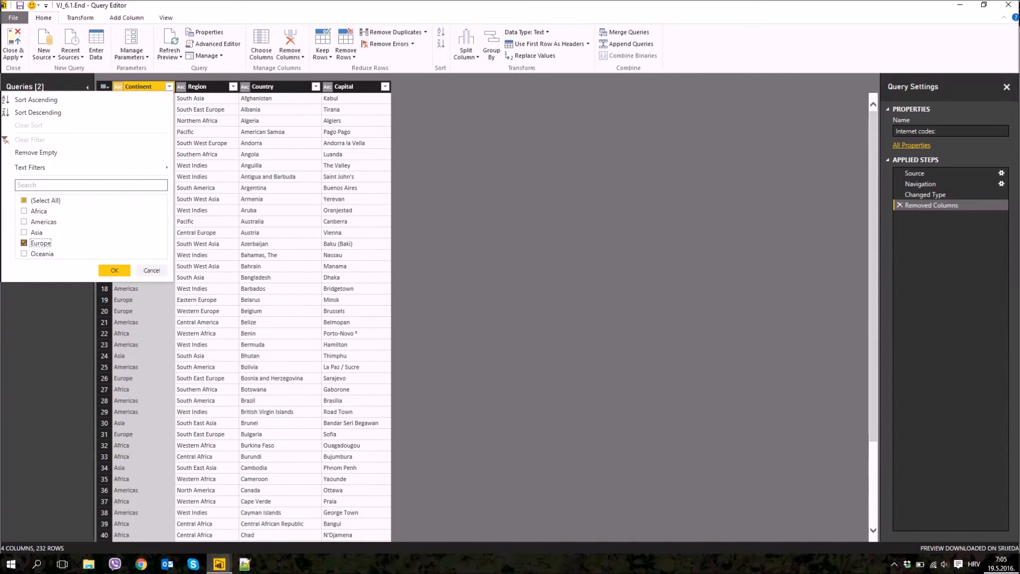
pyautogui.click(115, 270)
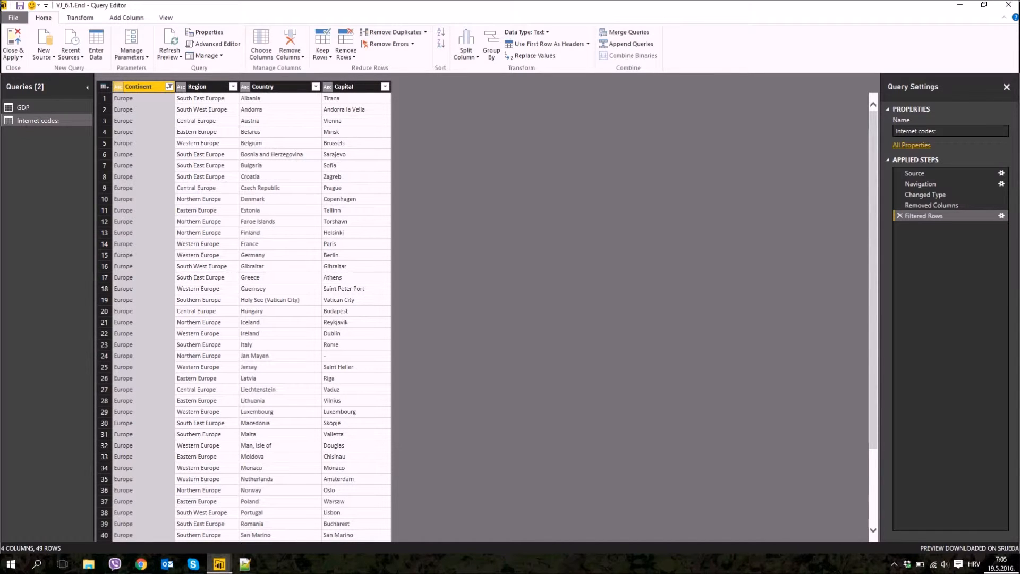
# - Rename the Internet codes: query as Regije, then close the query editor and apply the changes
pyautogui.click(940, 132)
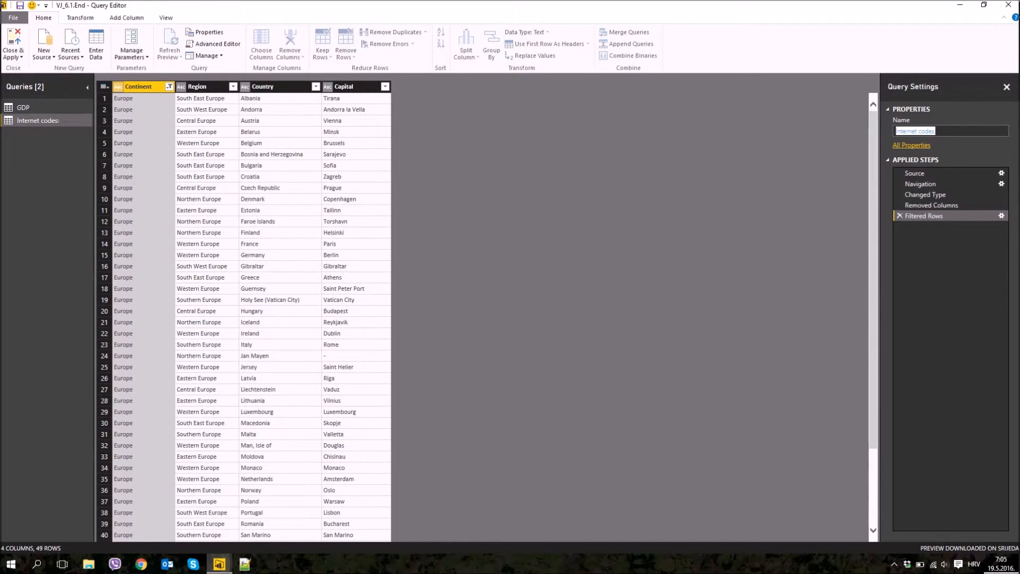
pyautogui.write('Regije')
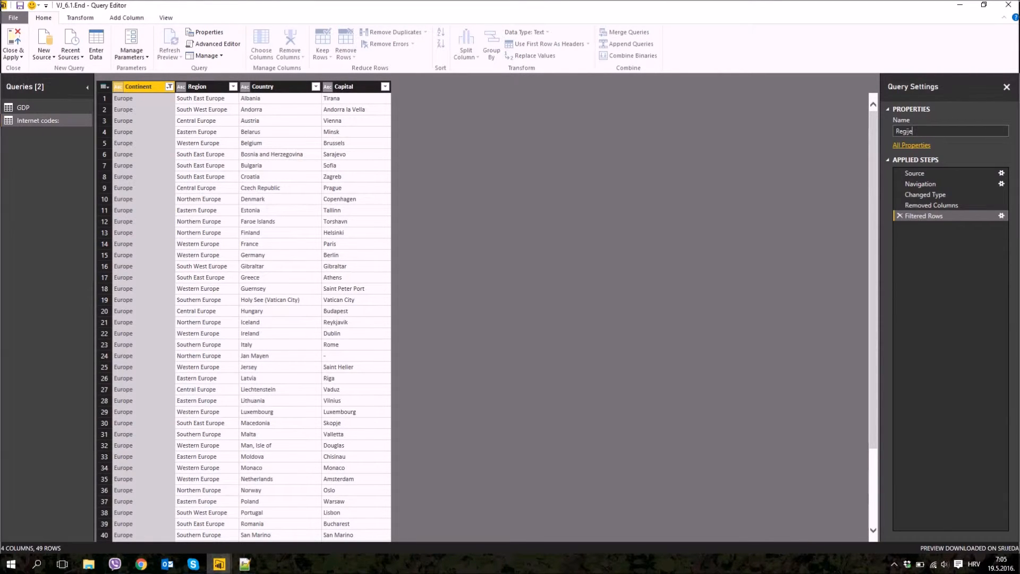
pyautogui.press('Return')
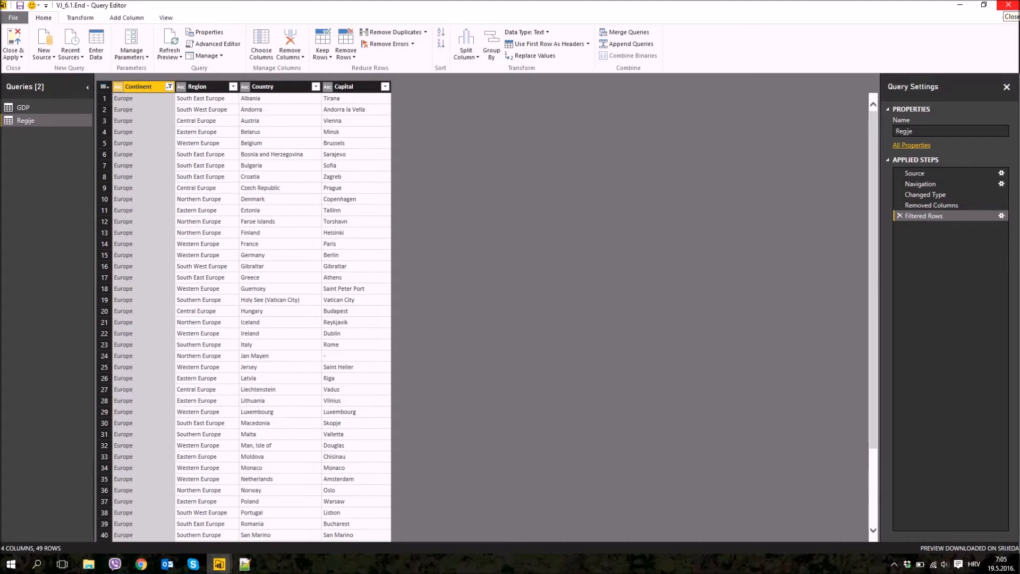
pyautogui.click(1007, 6)
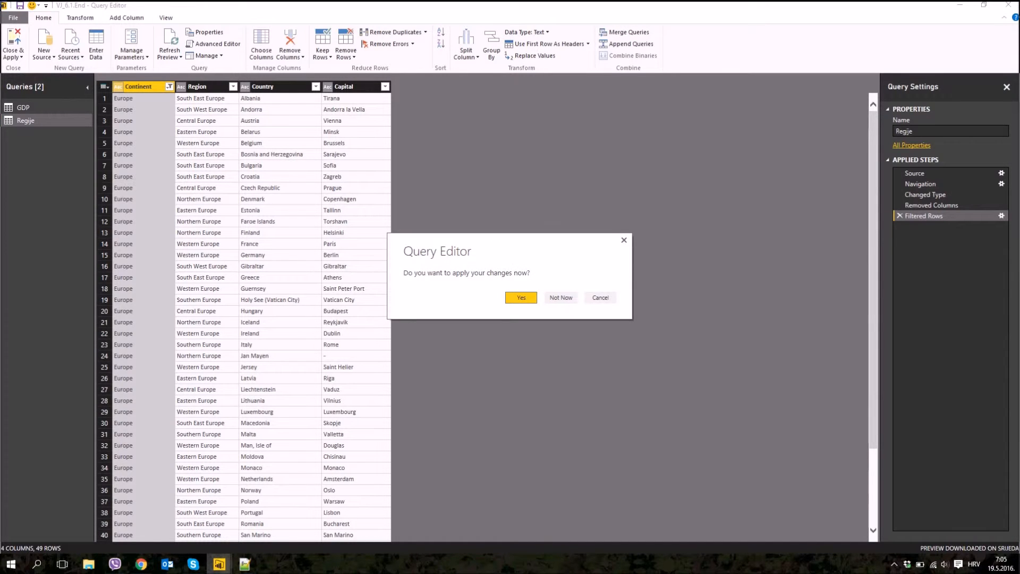
pyautogui.press('Return')
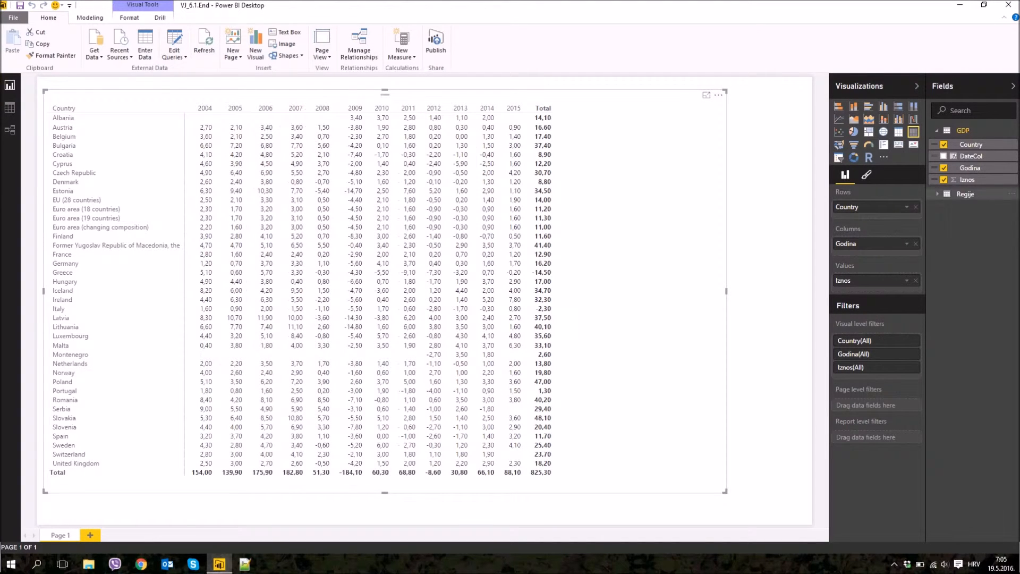
# - Expand the Regije fields, then show the table relationships and move the Regije table away from GDP
pyautogui.click(938, 194)
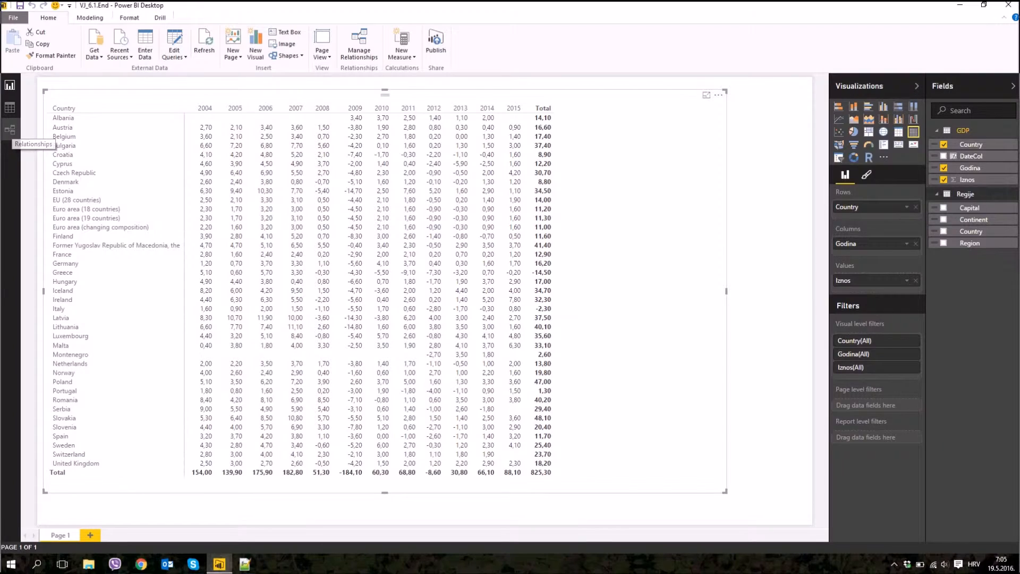
pyautogui.click(9, 130)
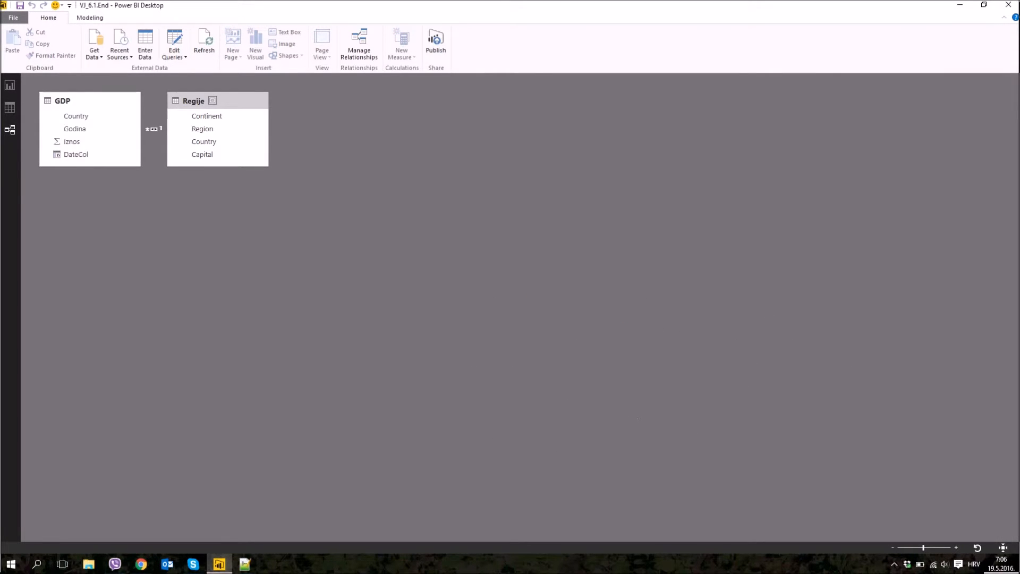
pyautogui.moveTo(193, 100); pyautogui.dragTo(327, 171)
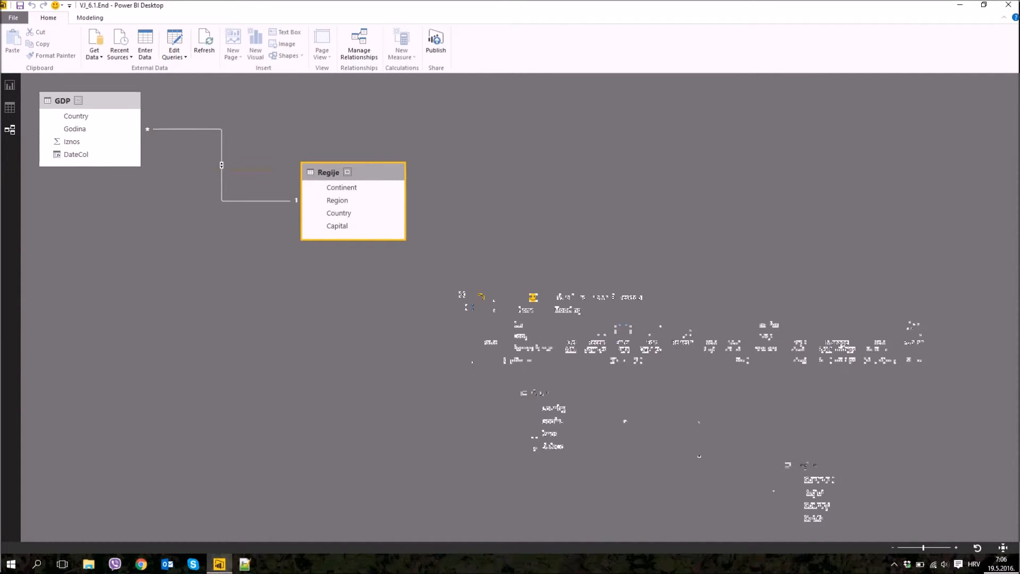
# - Inspect the settings of the relationship between the GDP and Regije tables without changing them
pyautogui.click(222, 165)
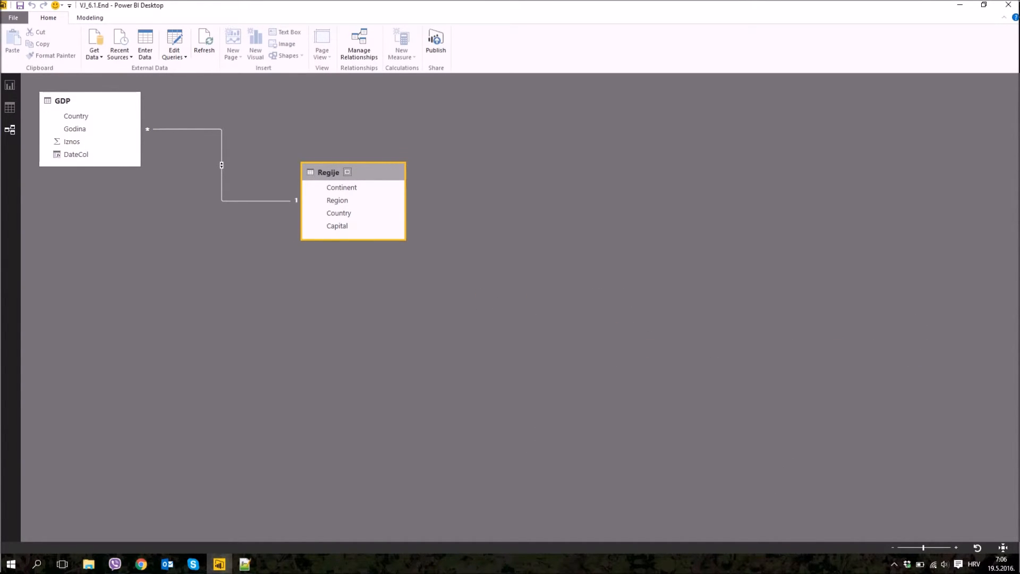
pyautogui.doubleClick(221, 165)
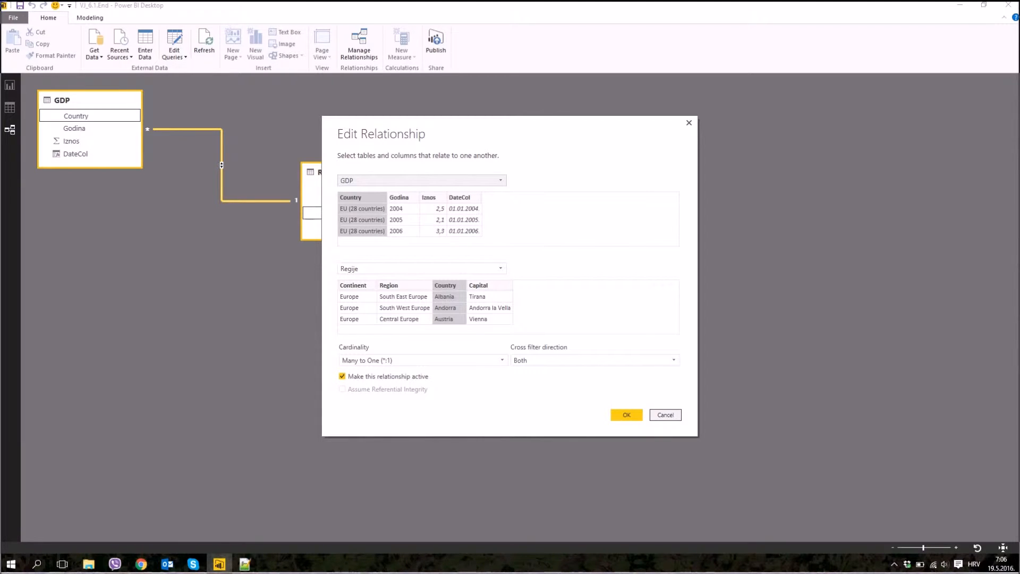
pyautogui.click(665, 415)
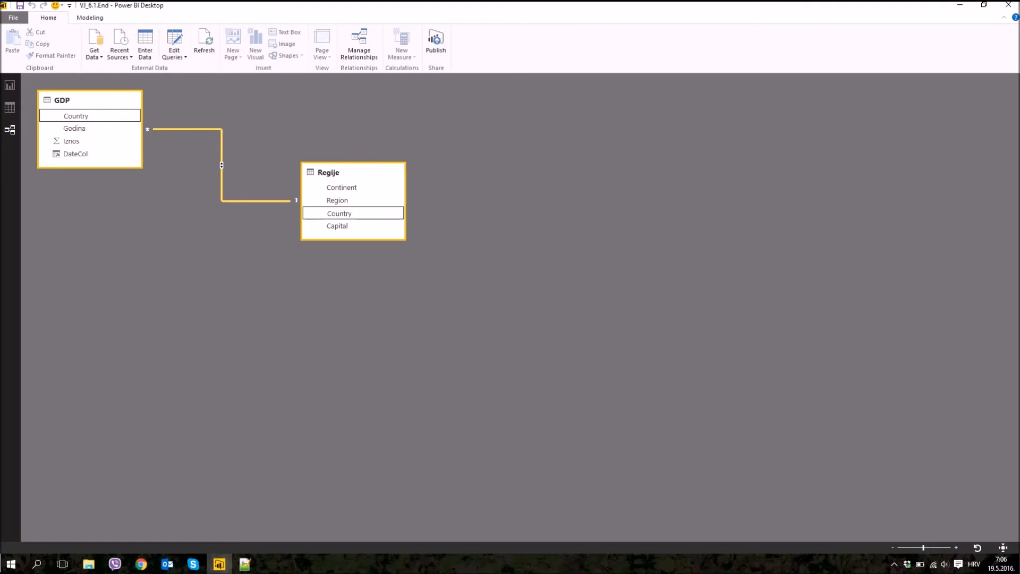
# - Return to the report, add Region above Country in the matrix rows, and summarize Iznos as Average
pyautogui.click(10, 85)
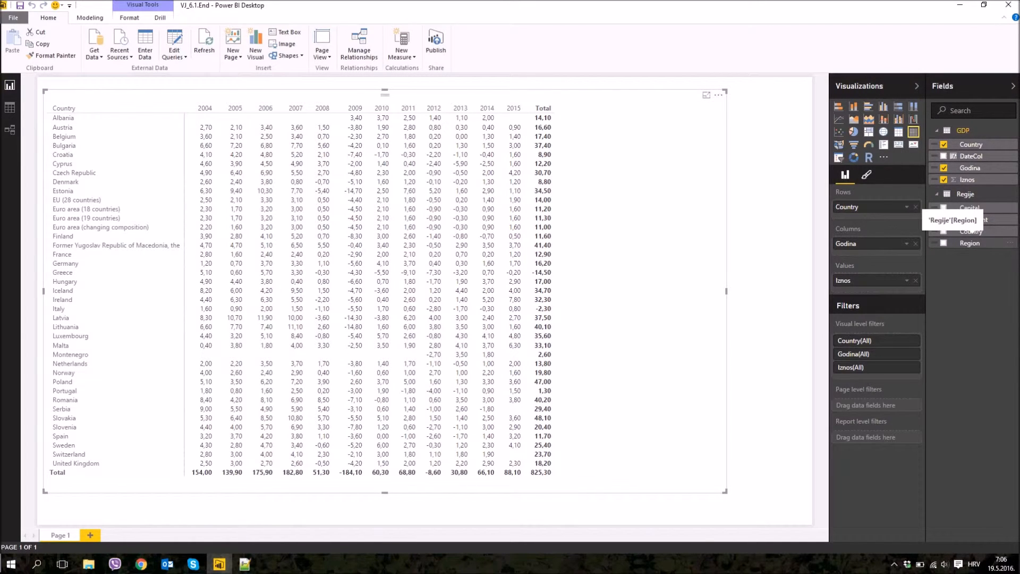
pyautogui.moveTo(970, 243); pyautogui.dragTo(845, 206)
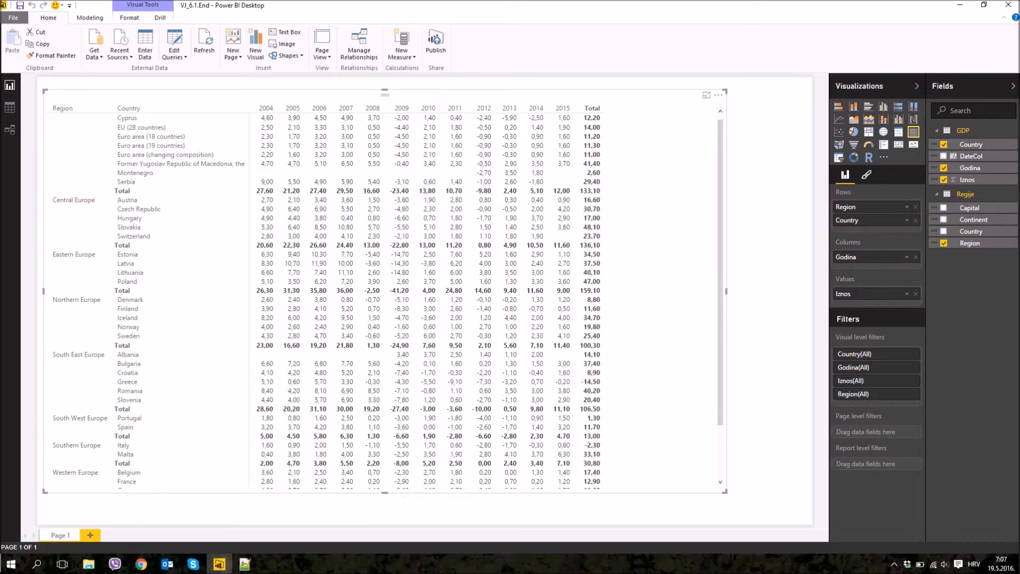
pyautogui.click(906, 294)
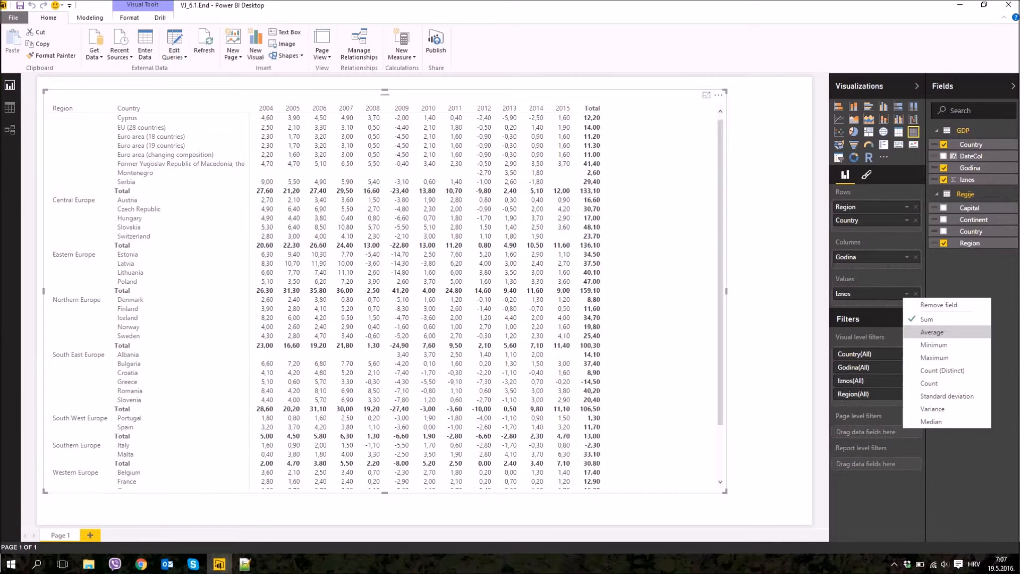
pyautogui.click(932, 332)
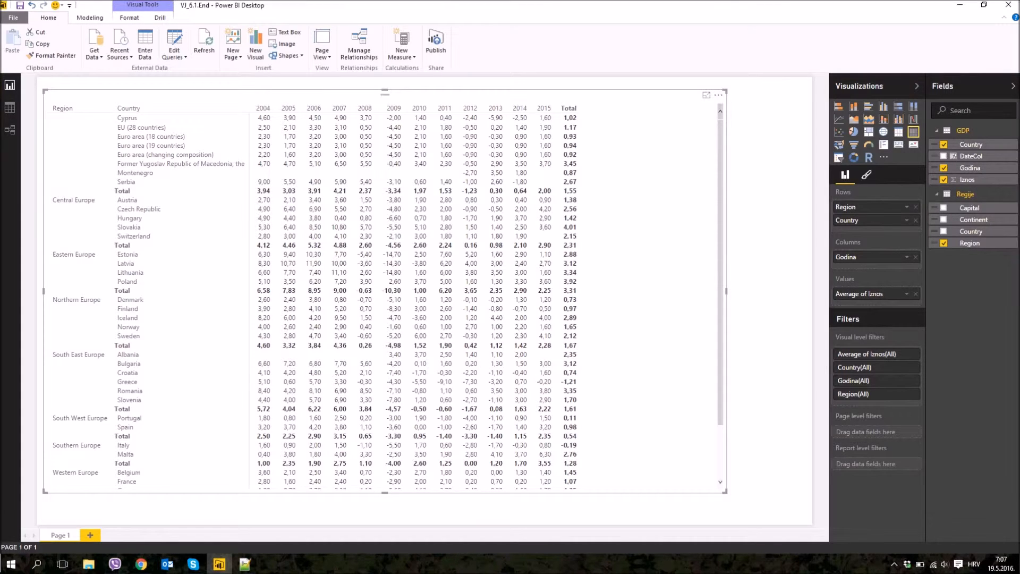
# - Shrink the matrix and move it aside, and add a slicer on the Region field in the freed space
pyautogui.moveTo(725, 91); pyautogui.dragTo(539, 154)
pyautogui.moveTo(292, 158); pyautogui.dragTo(540, 144)
pyautogui.click(183, 218)
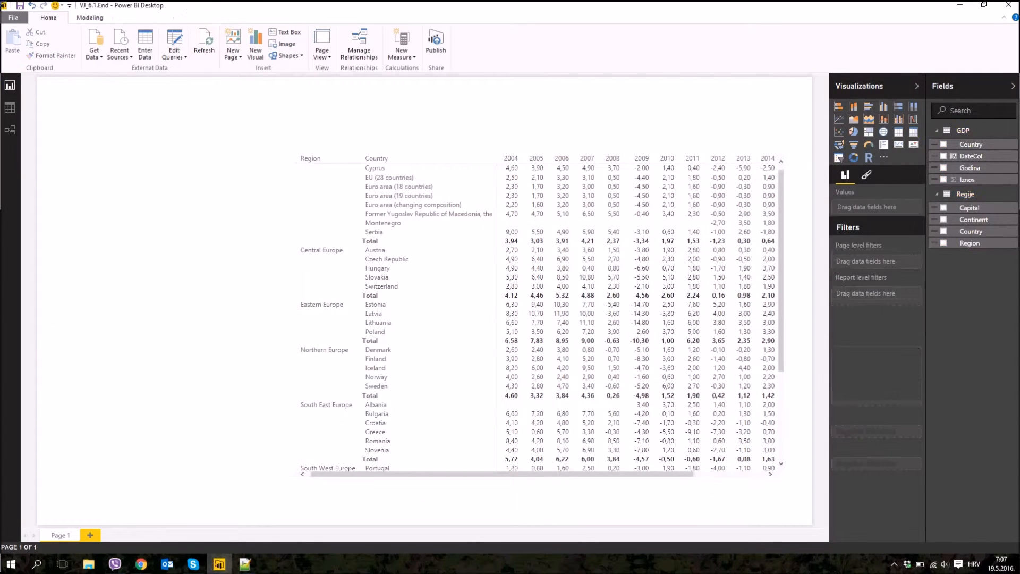
pyautogui.click(838, 158)
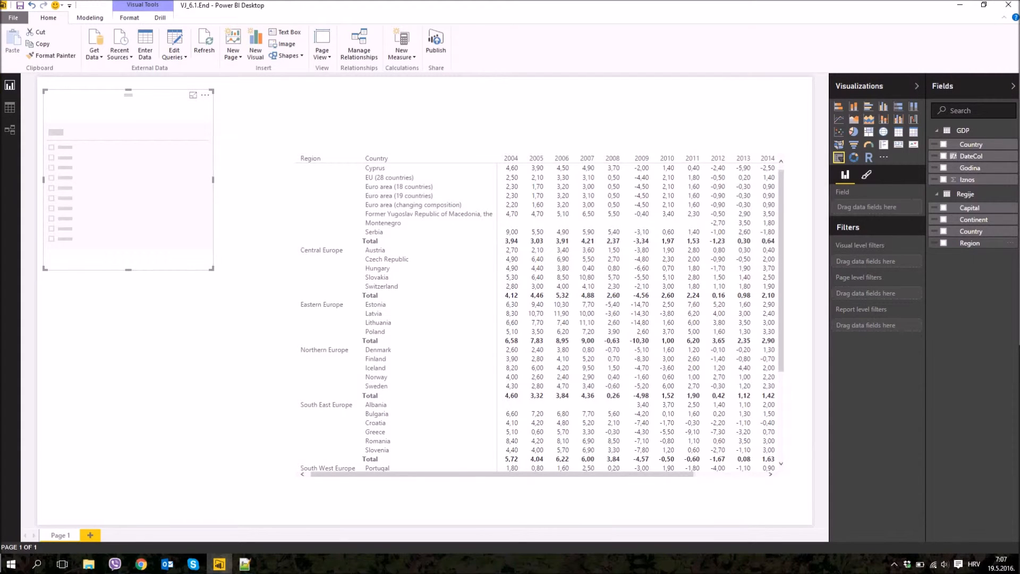
pyautogui.moveTo(969, 242); pyautogui.dragTo(91, 158)
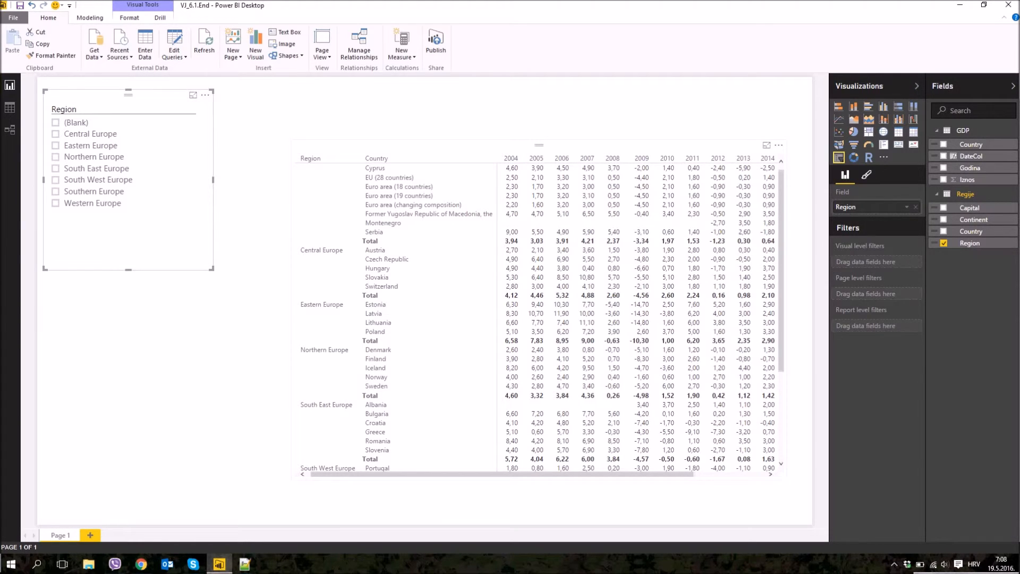
# - Test the Region slicer on the matrix with Central, Eastern and Northern Europe, leaving Central Europe selected
pyautogui.click(538, 310)
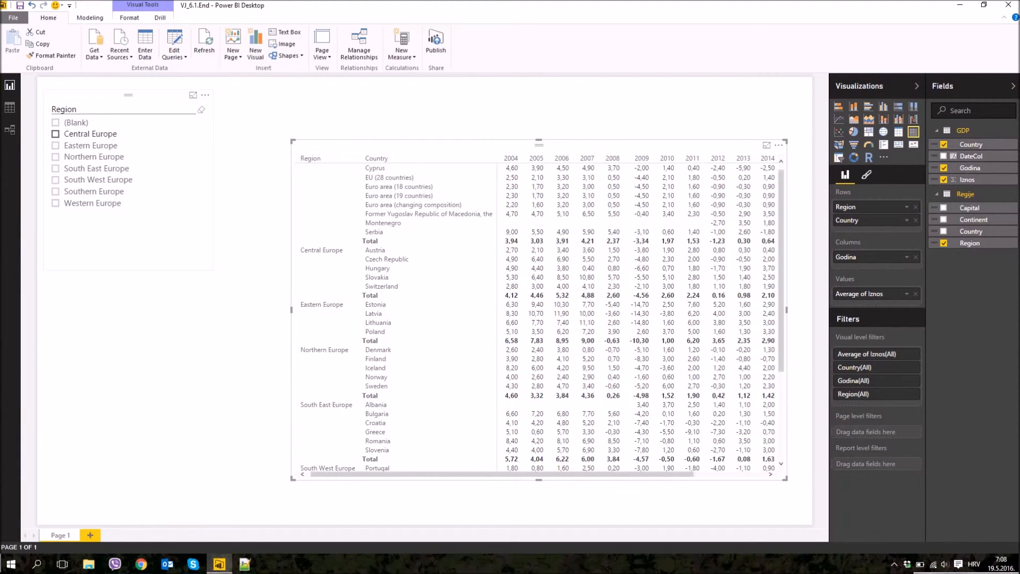
pyautogui.click(56, 133)
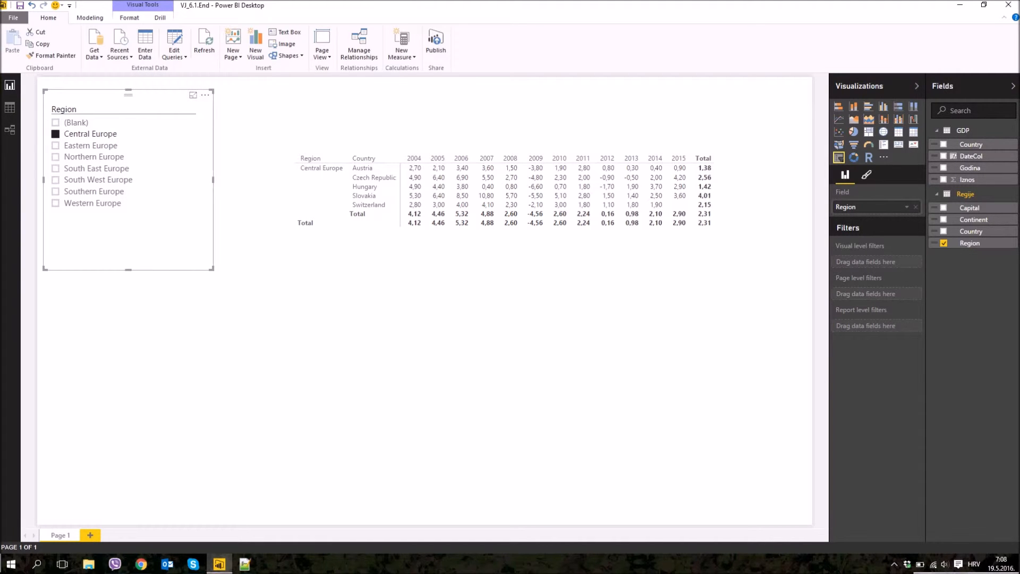
pyautogui.click(55, 145)
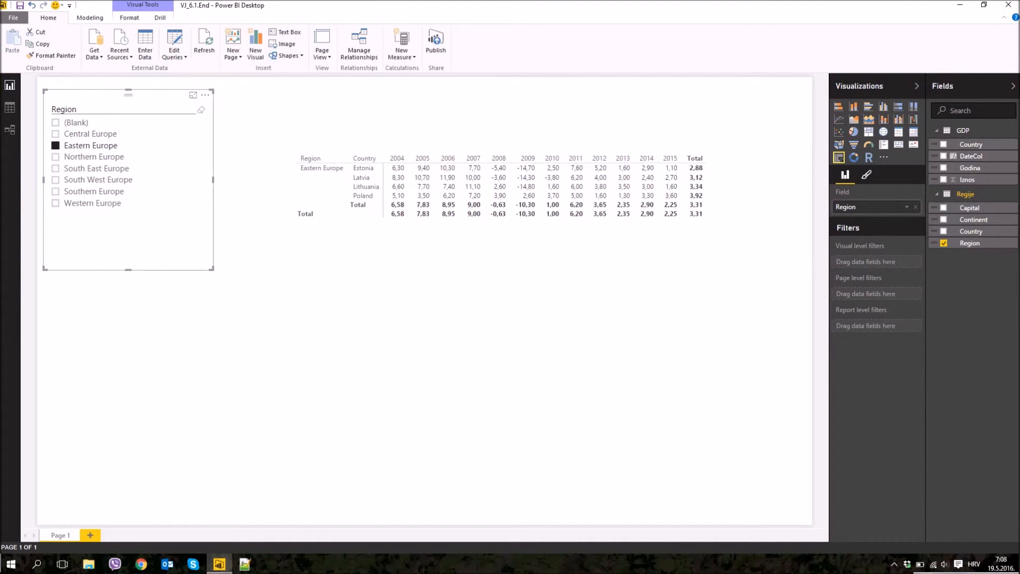
pyautogui.click(55, 134)
pyautogui.click(55, 145)
pyautogui.click(55, 157)
pyautogui.click(55, 134)
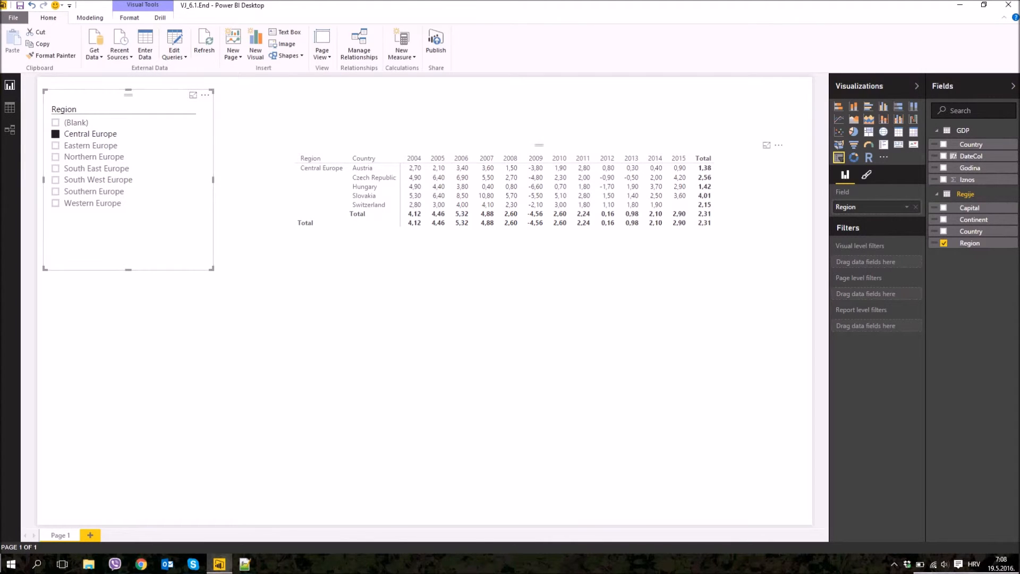
# - Turn off Single Select for the Region slicer and test multiple selection by adding and removing South East Europe
pyautogui.click(867, 174)
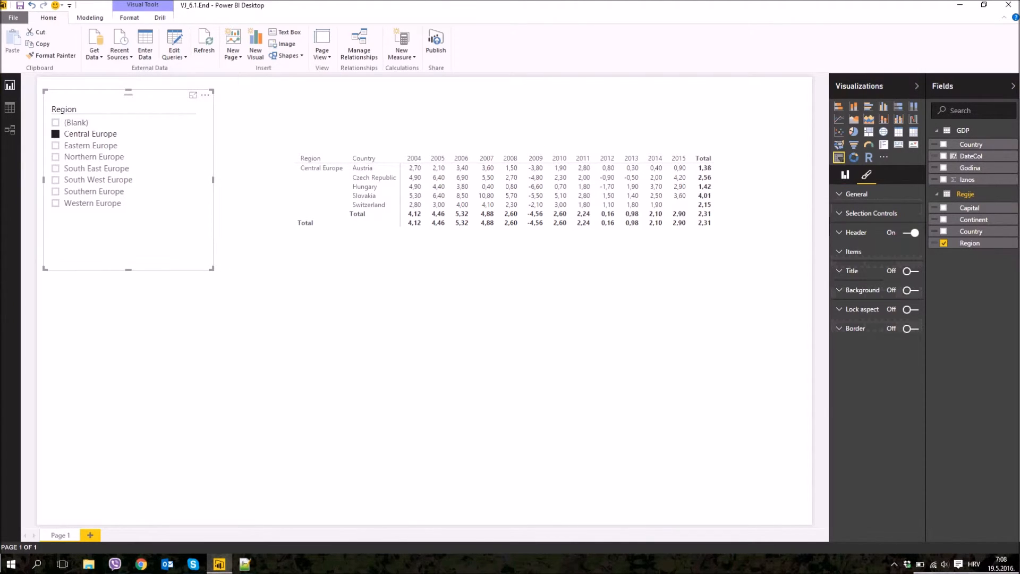
pyautogui.click(871, 213)
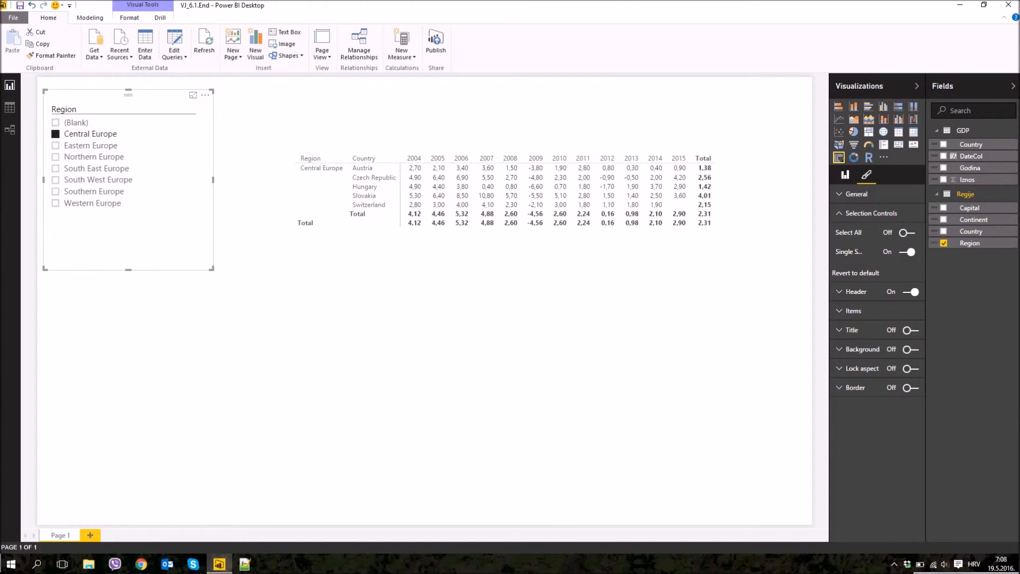
pyautogui.moveTo(829, 252); pyautogui.dragTo(775, 252)
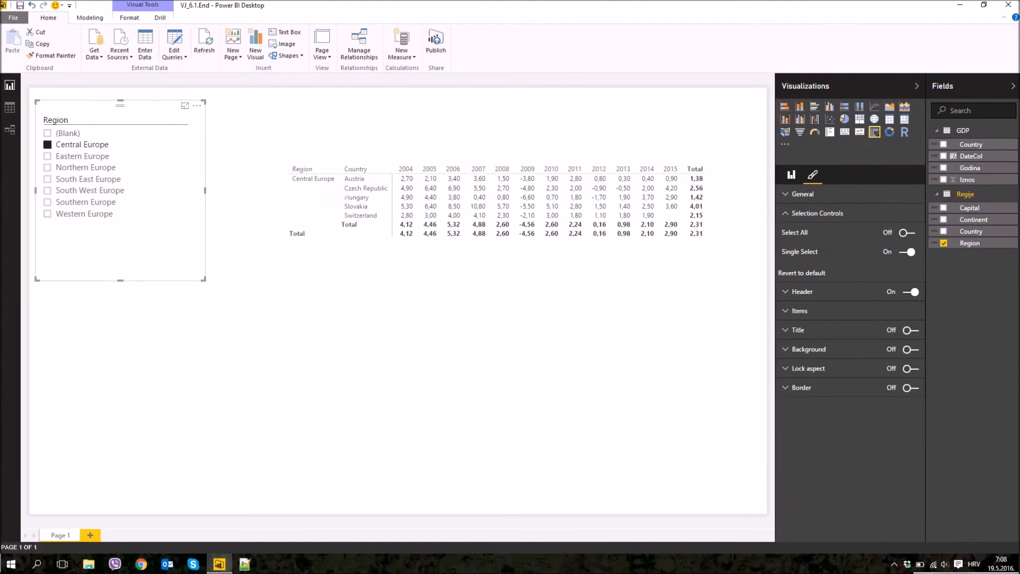
pyautogui.click(909, 251)
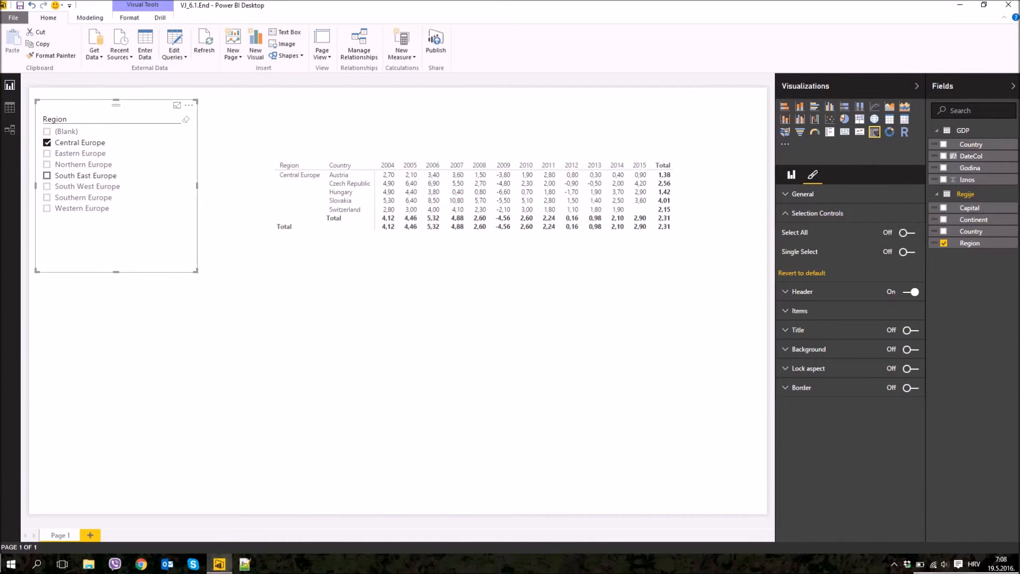
pyautogui.click(47, 176)
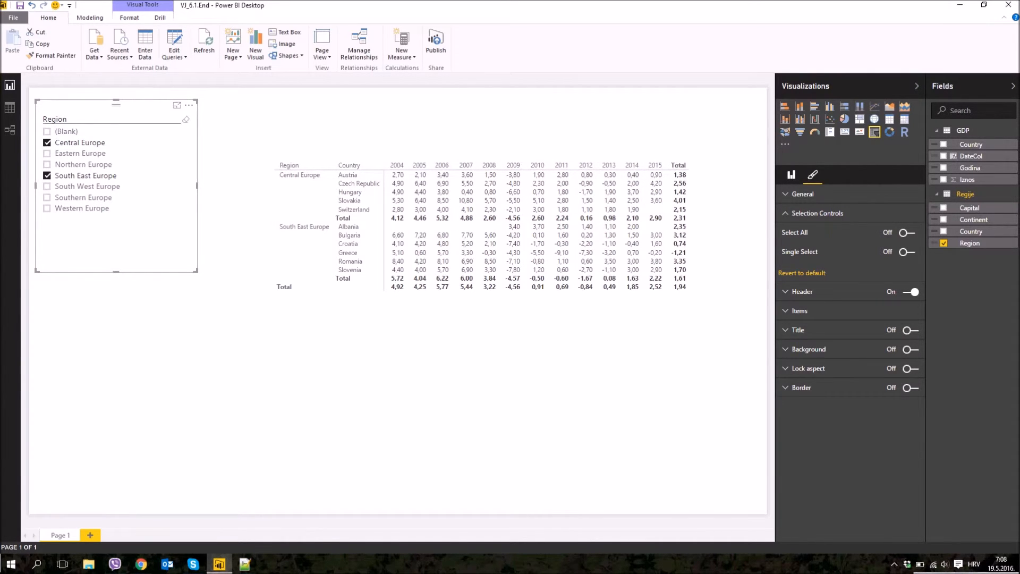
pyautogui.click(46, 175)
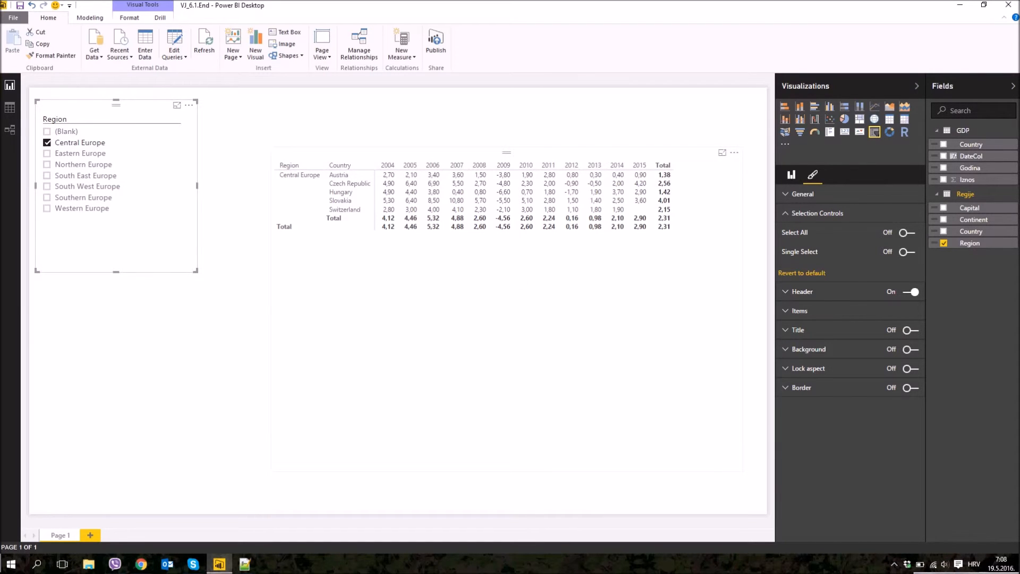
# - Shrink the matrix and place it directly below the Region slicer
pyautogui.click(506, 310)
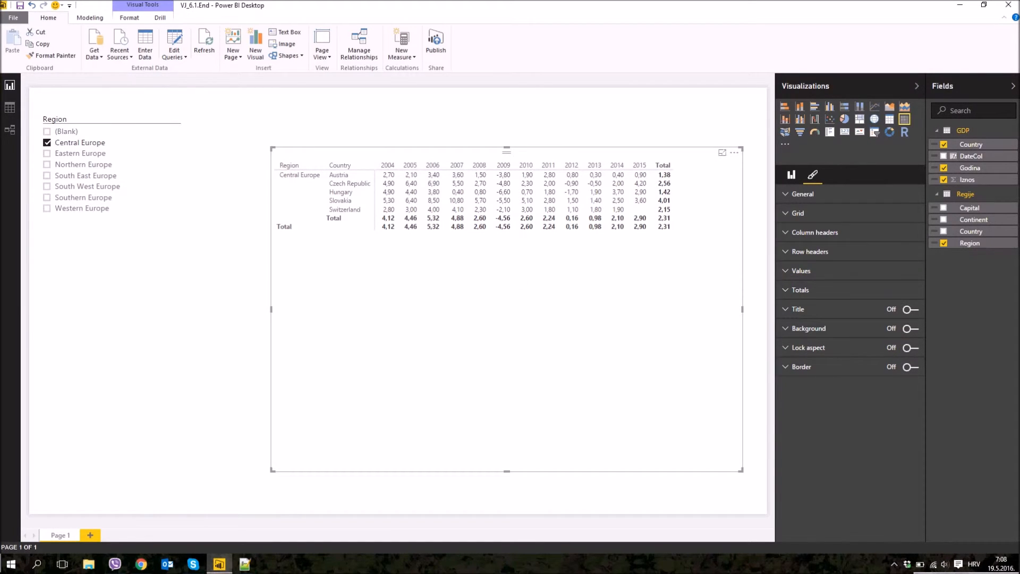
pyautogui.moveTo(741, 148); pyautogui.dragTo(727, 240)
pyautogui.moveTo(500, 245); pyautogui.dragTo(268, 274)
# - Add an empty line chart beside the Region slicer and widen it across most of the page
pyautogui.click(297, 217)
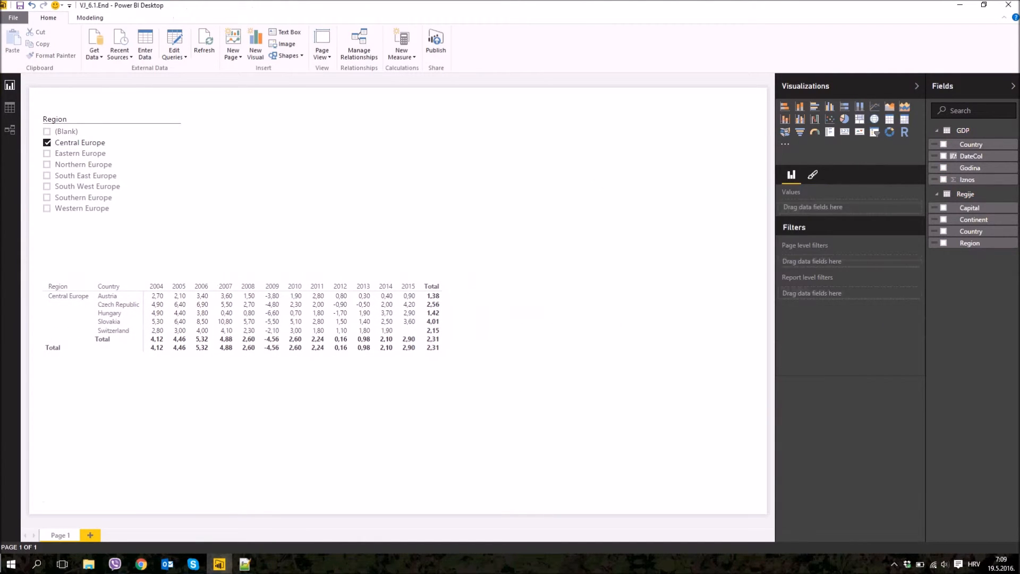
pyautogui.click(874, 106)
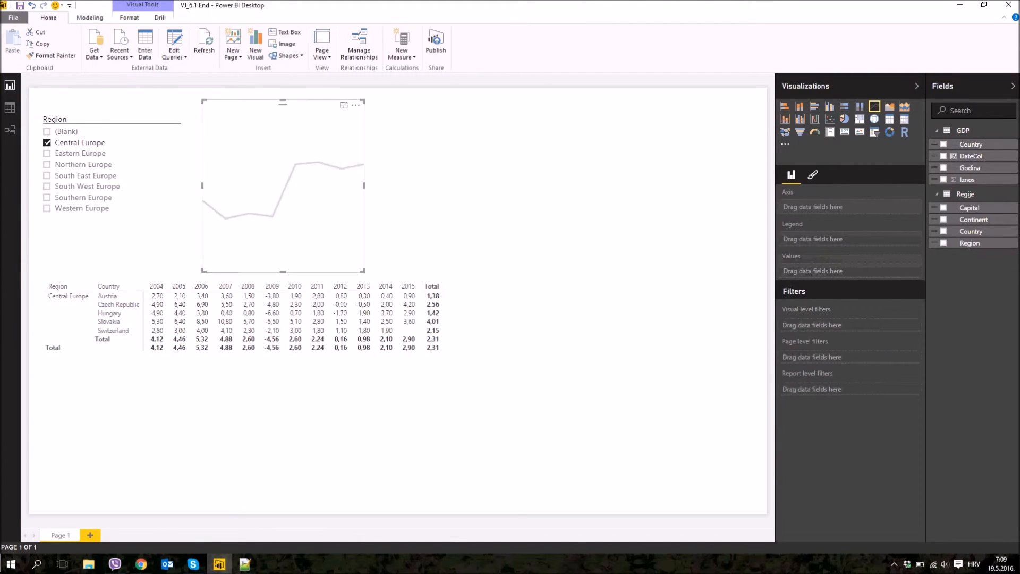
pyautogui.moveTo(364, 185); pyautogui.dragTo(702, 185)
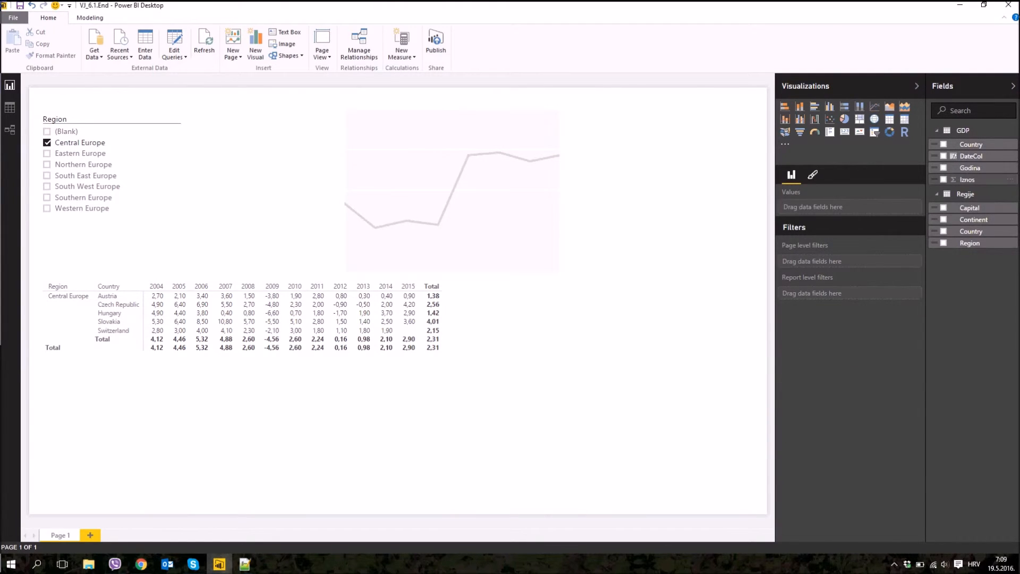
# - Add a separate table visual of Iznos summarized as Average and place it to the right of the matrix
pyautogui.moveTo(967, 180); pyautogui.dragTo(850, 207)
pyautogui.click(906, 207)
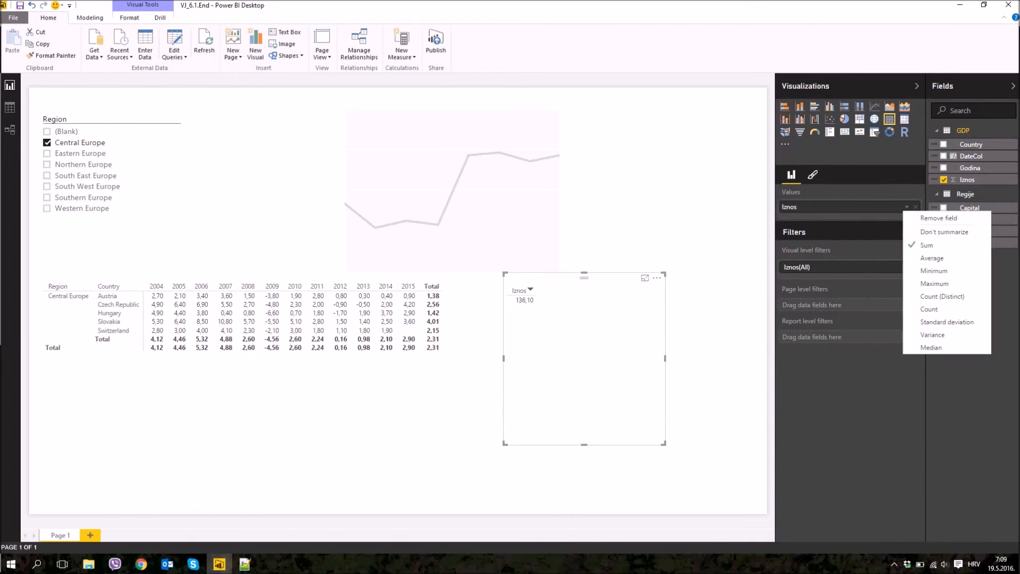
pyautogui.click(959, 260)
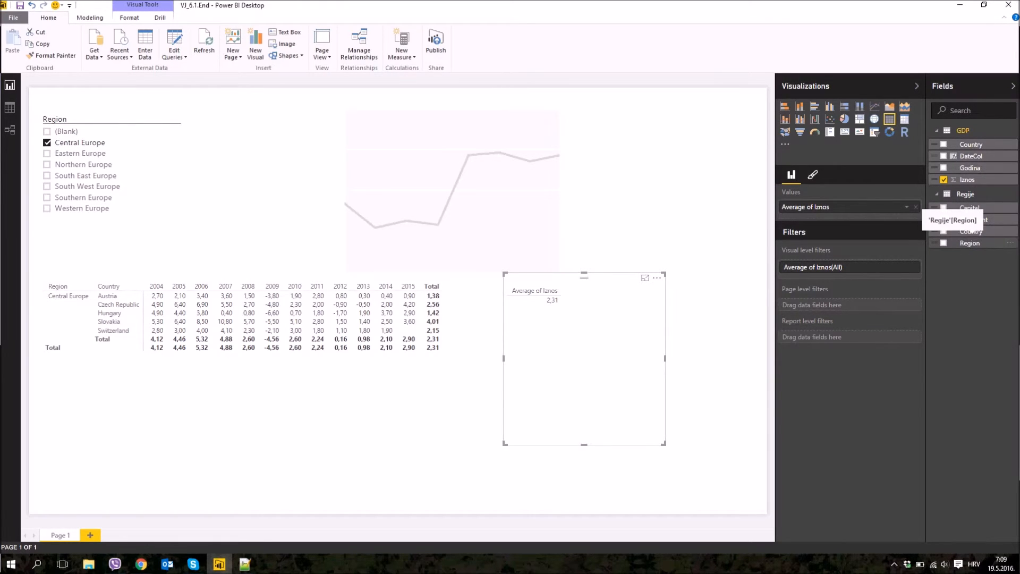
pyautogui.doubleClick(971, 243)
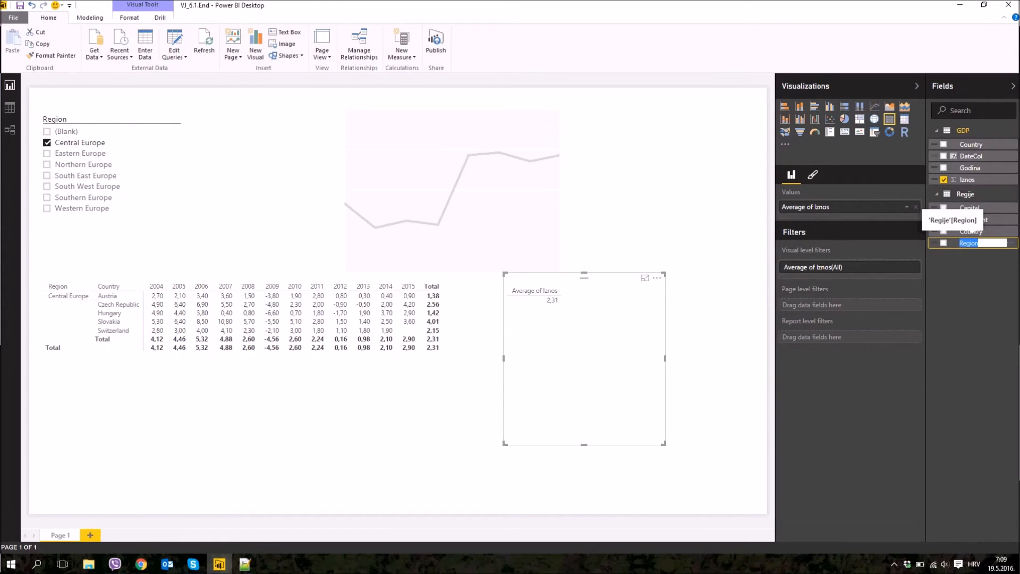
pyautogui.press('Escape')
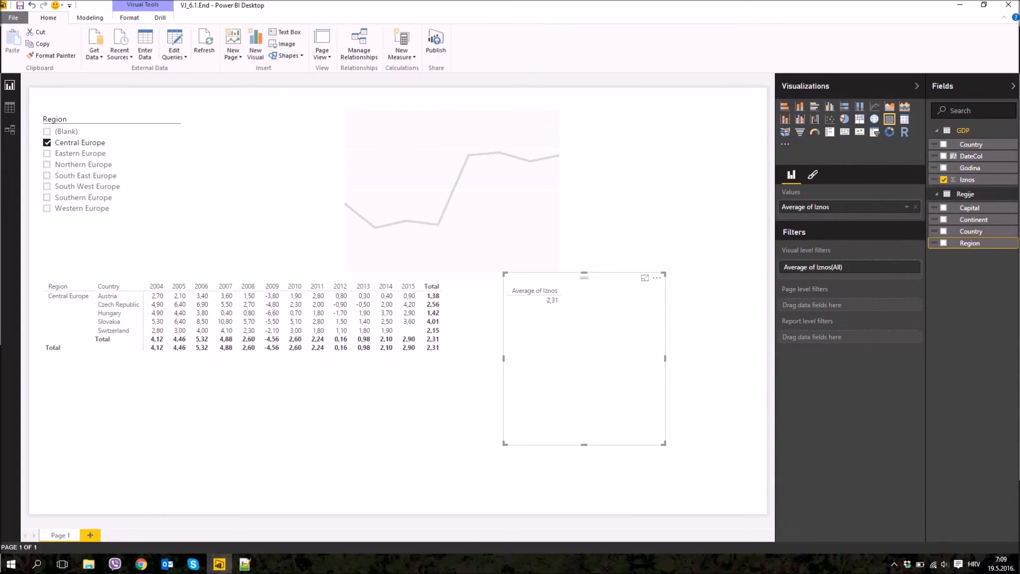
pyautogui.moveTo(584, 278); pyautogui.dragTo(582, 286)
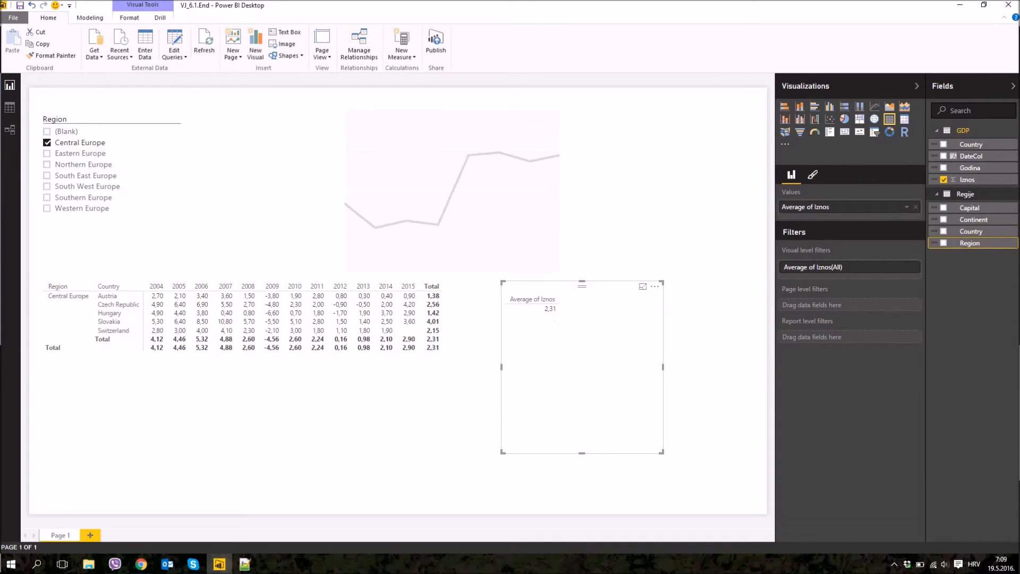
# - Convert the Average of Iznos table to a line chart with Region as legend and Godina on the axis
pyautogui.click(875, 107)
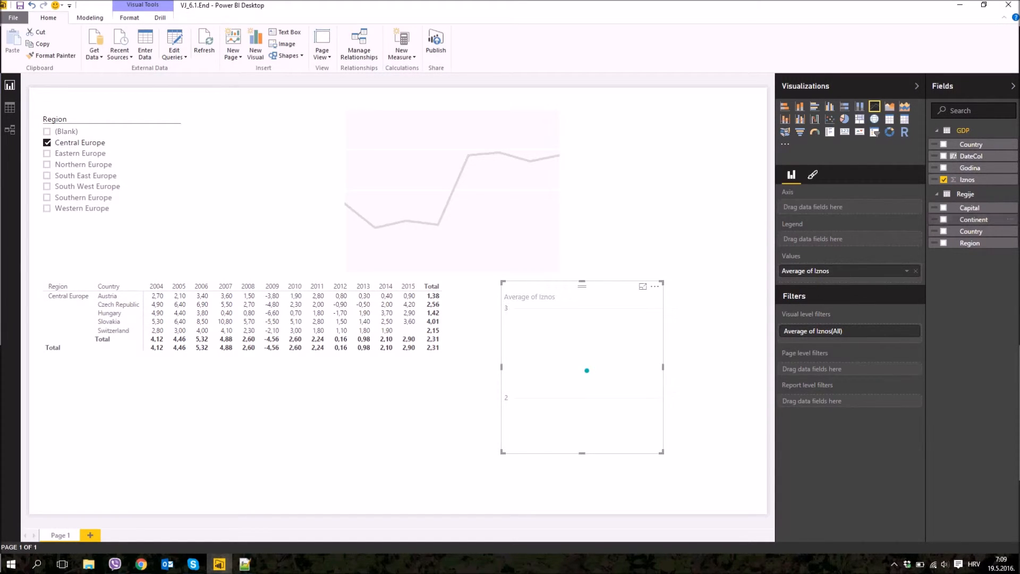
pyautogui.moveTo(969, 243); pyautogui.dragTo(823, 239)
pyautogui.moveTo(970, 168); pyautogui.dragTo(829, 207)
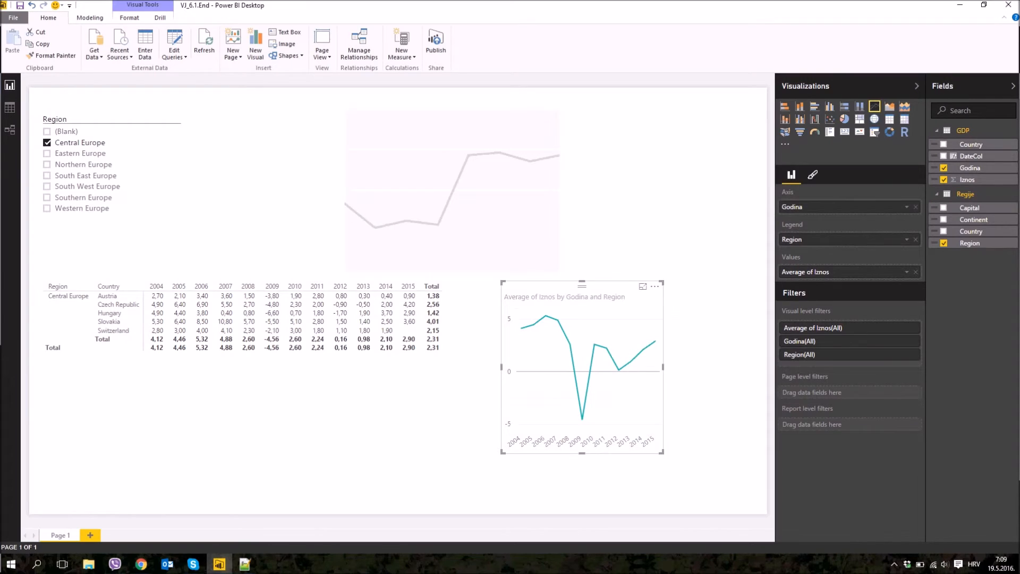
# - Enlarge the Average of Iznos line chart to fill the space beside the matrix down to the page's lower edge
pyautogui.moveTo(663, 367); pyautogui.dragTo(753, 367)
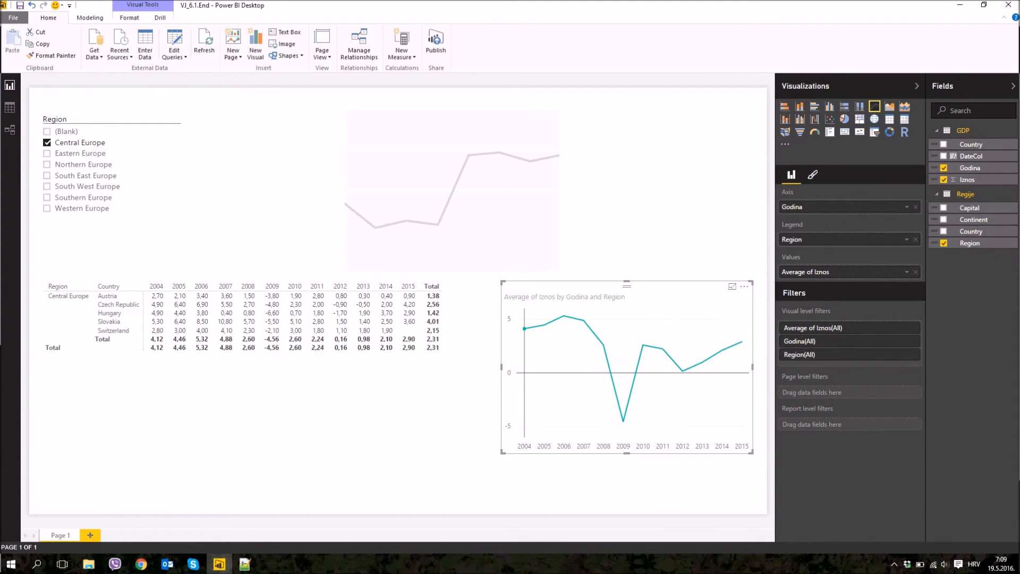
pyautogui.moveTo(501, 367); pyautogui.dragTo(449, 367)
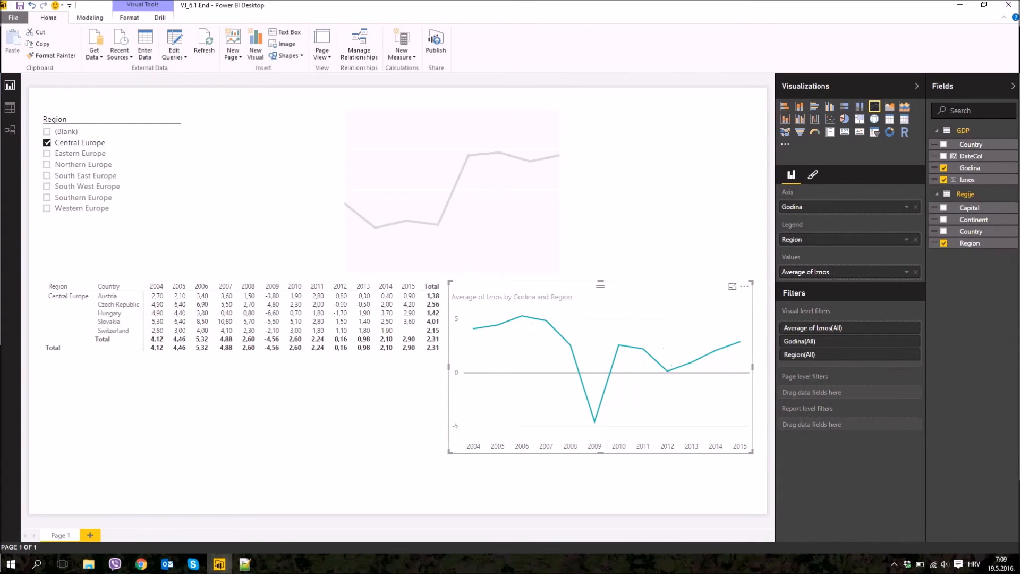
pyautogui.moveTo(601, 453); pyautogui.dragTo(600, 506)
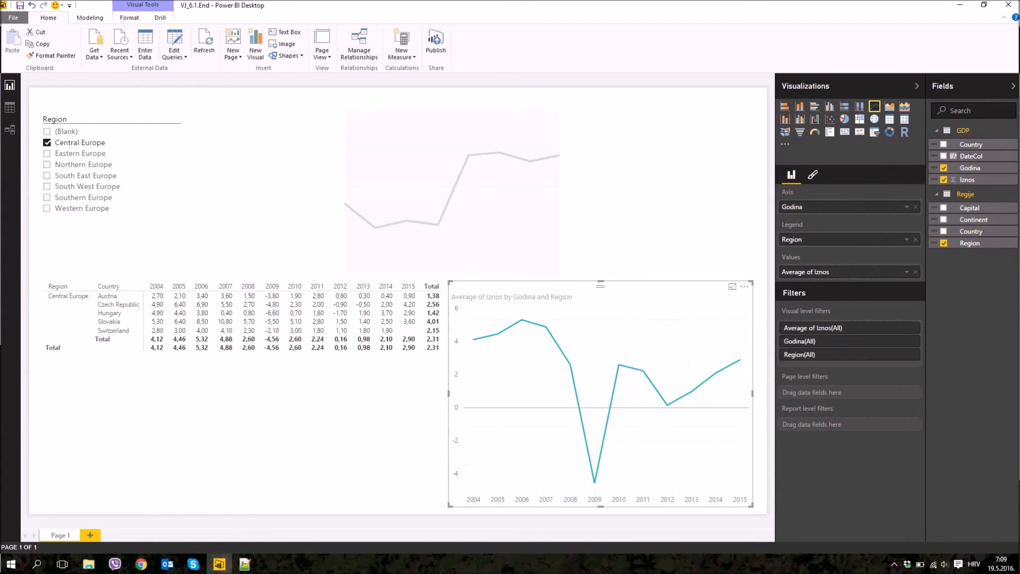
# - Fill the empty line chart beside the Region slicer with GDP Country as legend, Iznos summarized as Average as values and Godina as axis
pyautogui.click(499, 223)
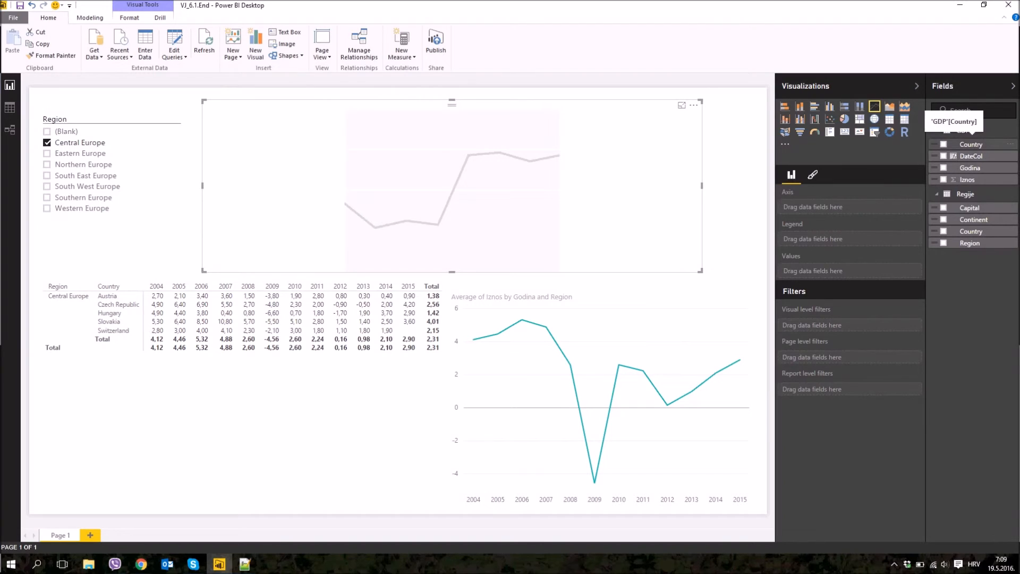
pyautogui.moveTo(971, 144); pyautogui.dragTo(845, 239)
pyautogui.moveTo(967, 179); pyautogui.dragTo(844, 272)
pyautogui.click(906, 271)
pyautogui.click(934, 310)
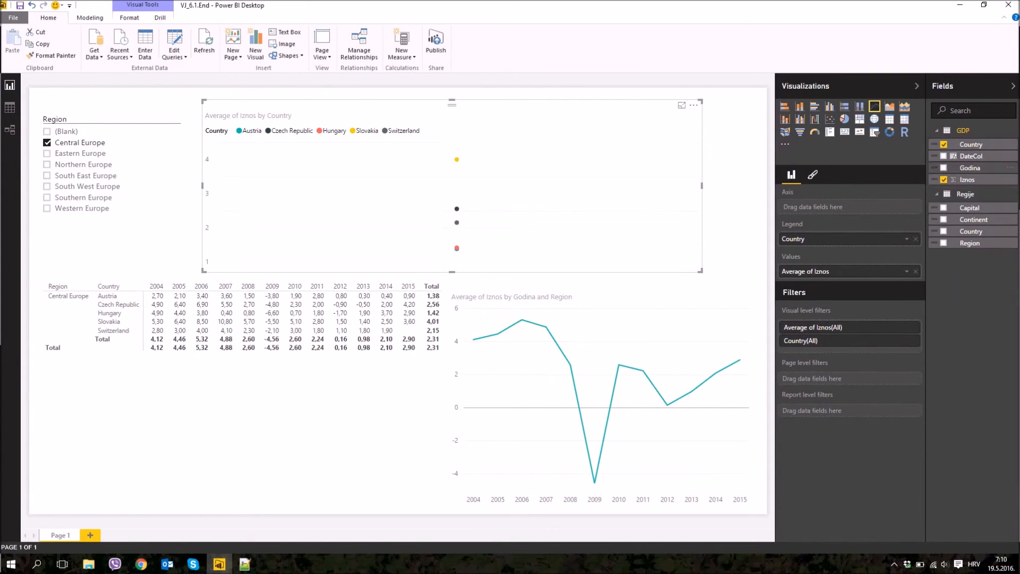
pyautogui.moveTo(970, 168); pyautogui.dragTo(829, 206)
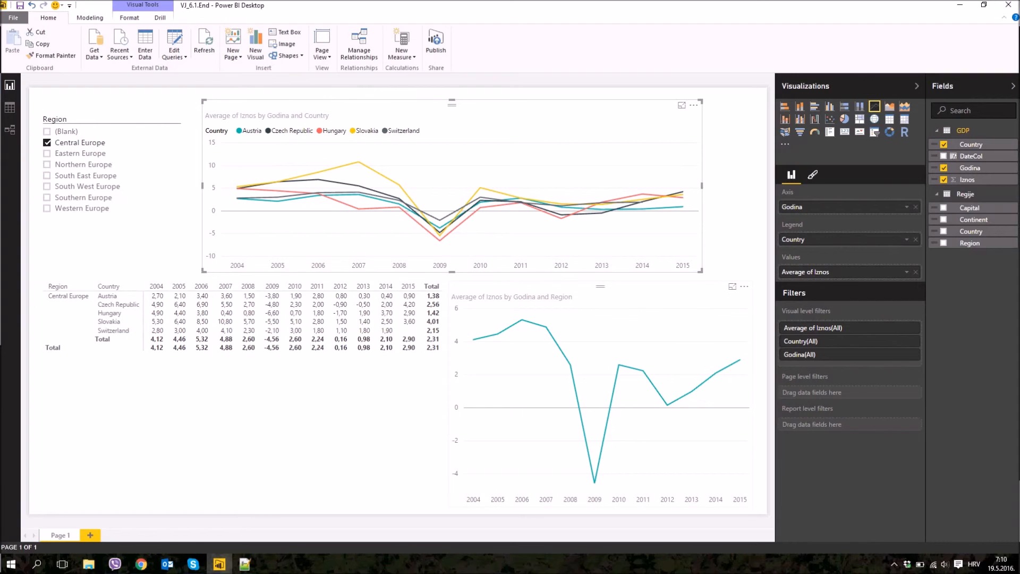
# - Narrow the region line chart from its left side, then move the country line chart up and widen it to the page's right edge
pyautogui.click(552, 396)
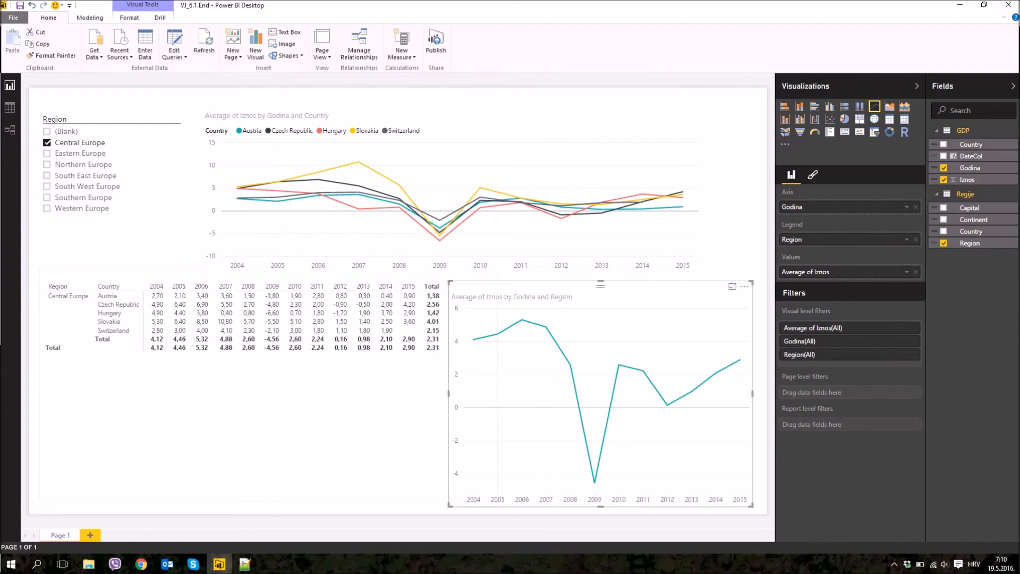
pyautogui.moveTo(449, 393); pyautogui.dragTo(472, 393)
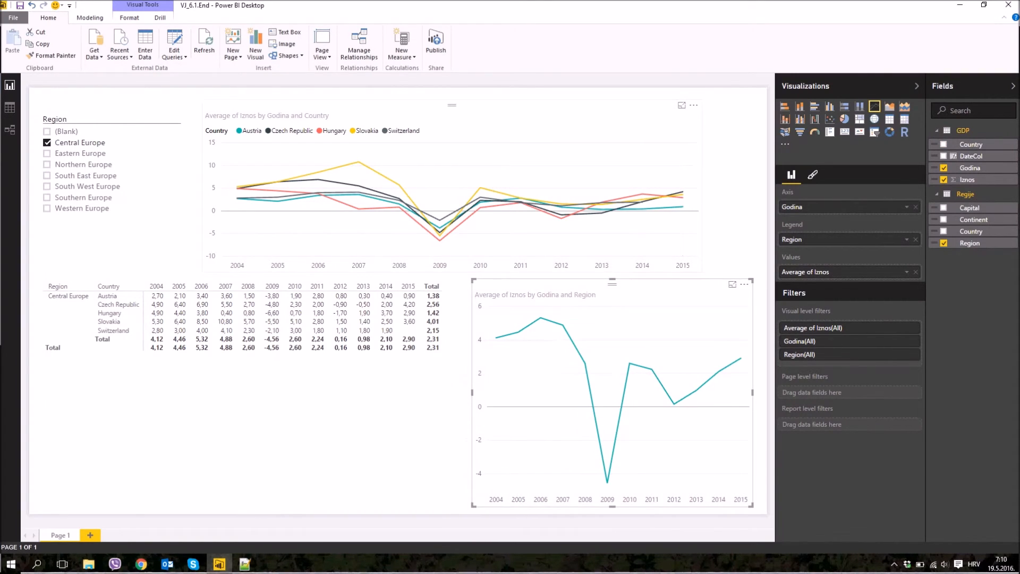
pyautogui.moveTo(451, 105); pyautogui.dragTo(445, 93)
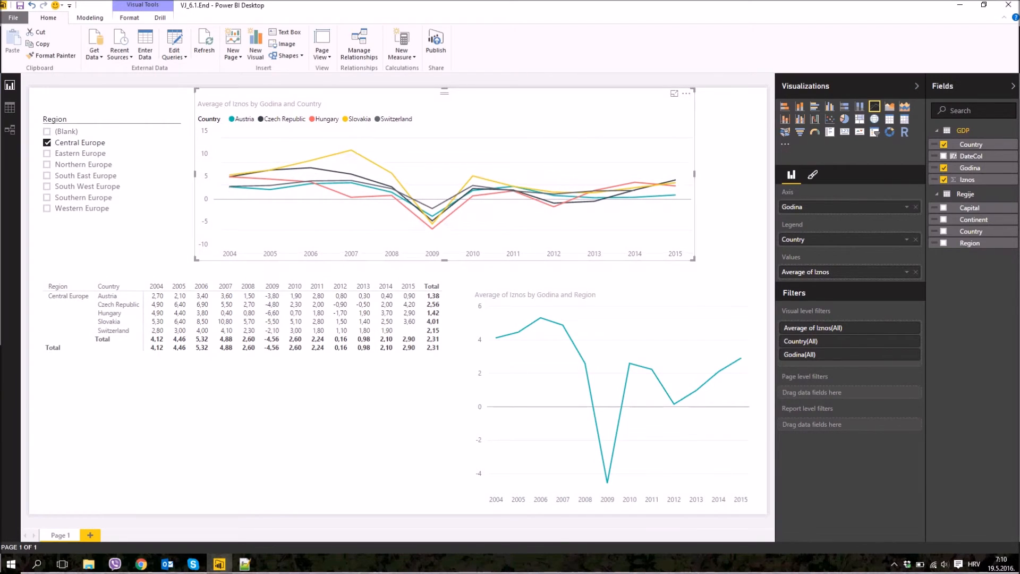
pyautogui.moveTo(693, 259); pyautogui.dragTo(764, 268)
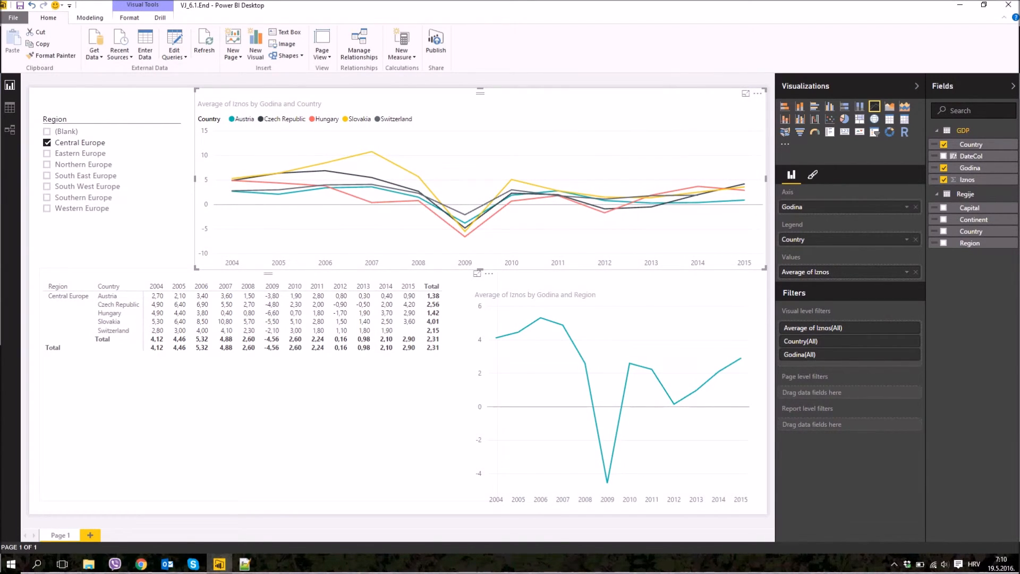
# - Resize the matrix so it ends just before the region line chart and reaches down to the page's lower edge
pyautogui.click(414, 390)
pyautogui.moveTo(496, 500); pyautogui.dragTo(469, 512)
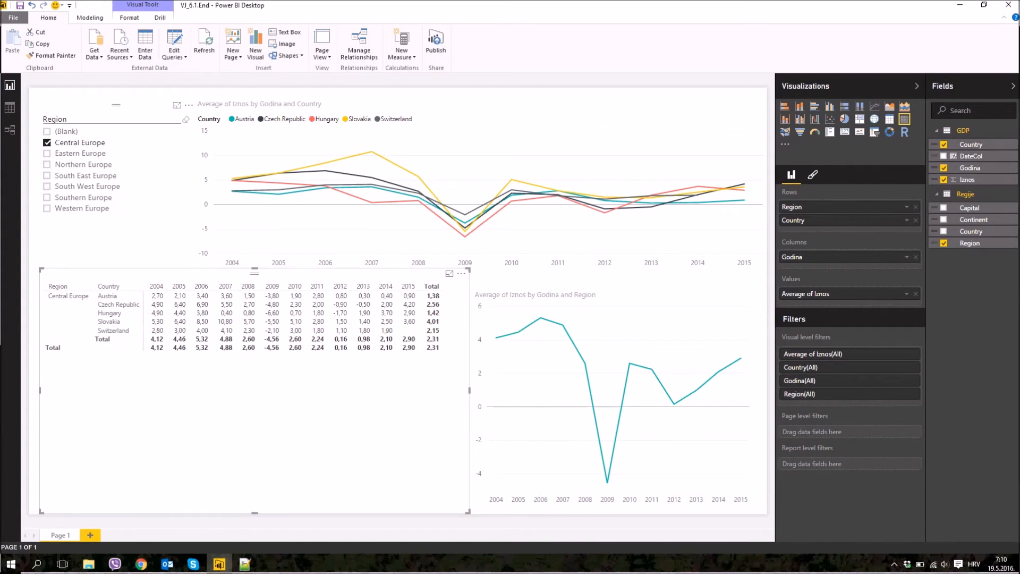
# - Replace Central Europe in the Region slicer with both Eastern Europe and Northern Europe
pyautogui.click(143, 233)
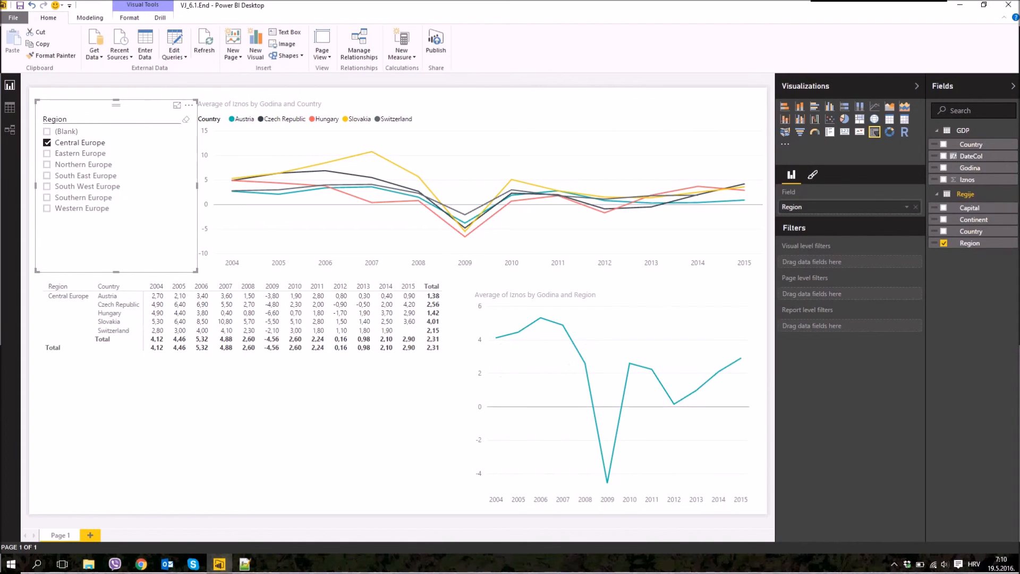
pyautogui.click(47, 143)
pyautogui.click(48, 153)
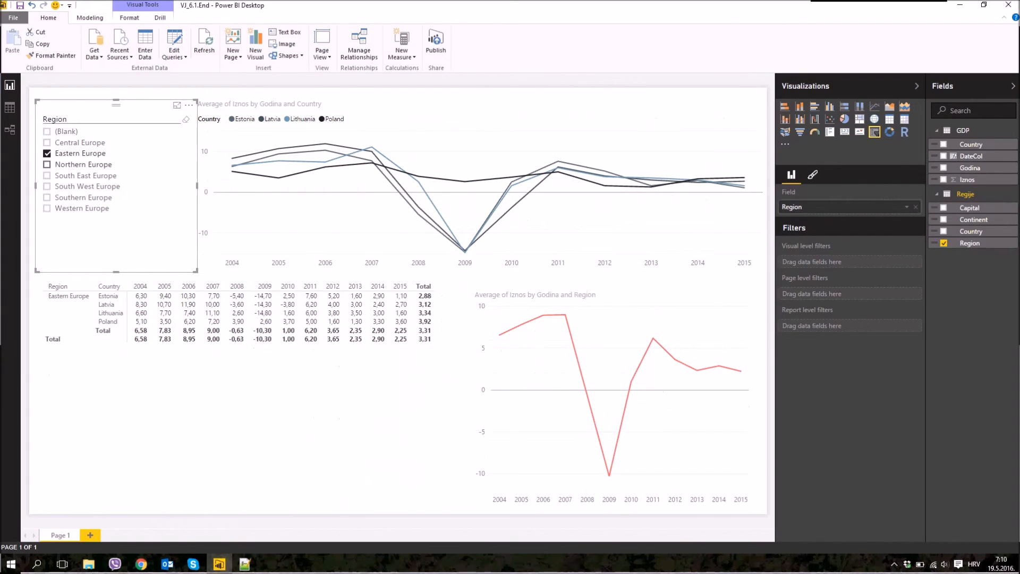
pyautogui.keyDown('ctrl'); pyautogui.click(48, 165); pyautogui.keyUp('ctrl')
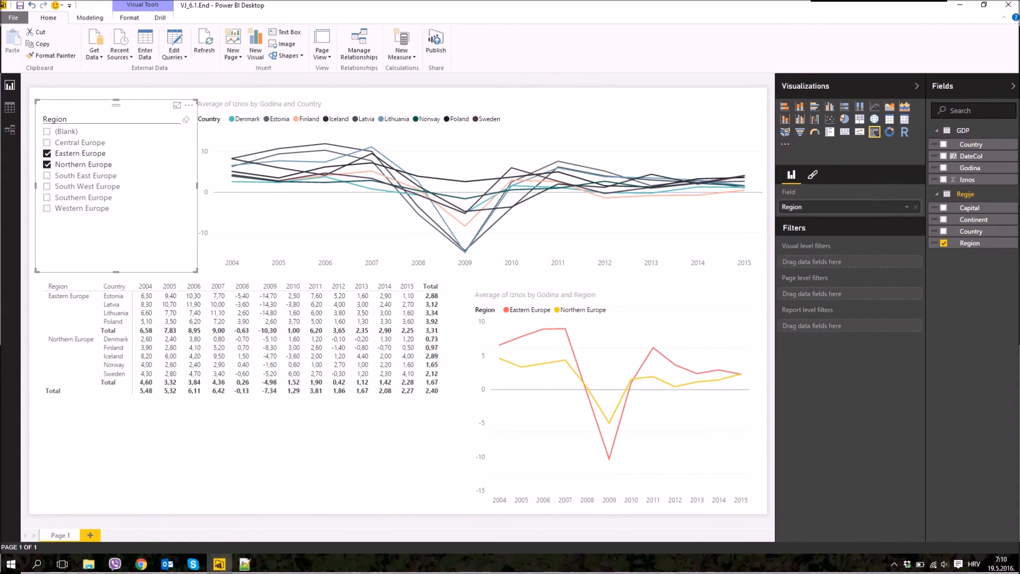